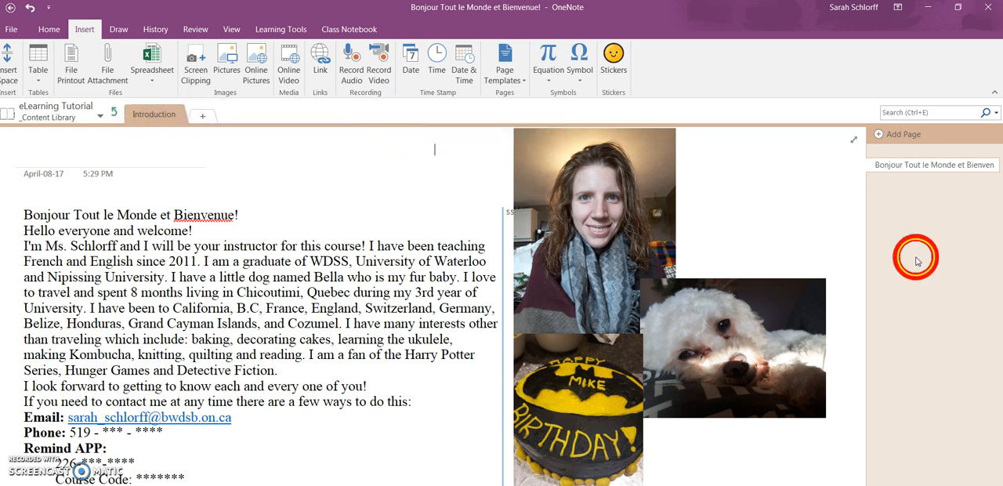
Add a new page to the Introduction section, title it "How to use Onenote features", and start a note below the title.
click(881, 133)
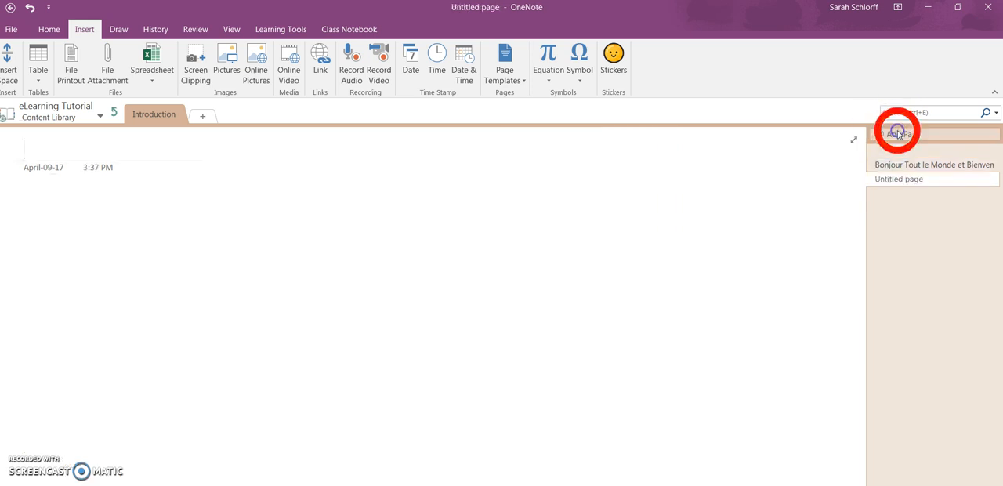
click(889, 182)
click(354, 239)
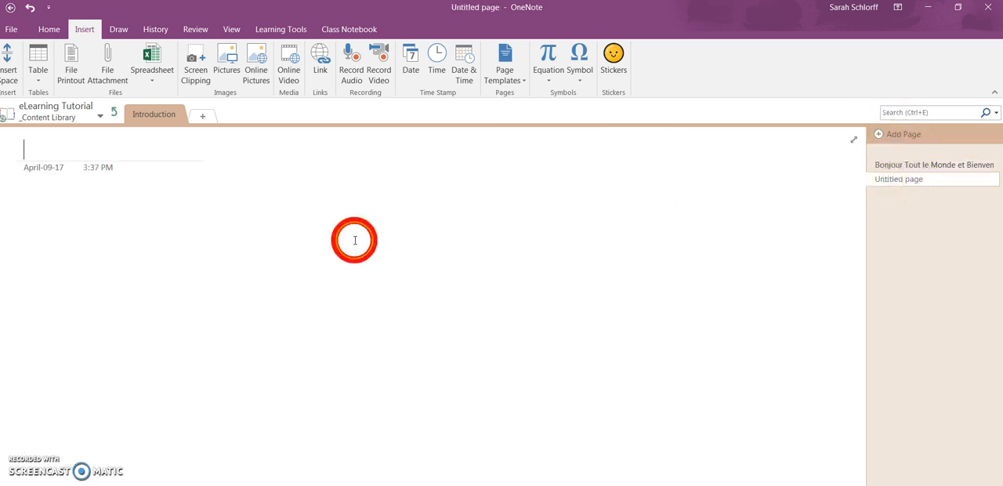
click(56, 156)
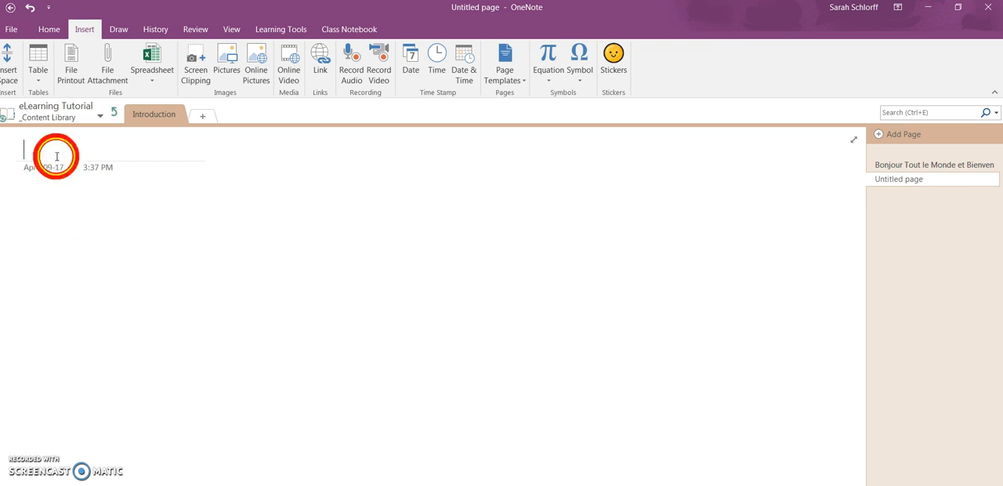
click(60, 236)
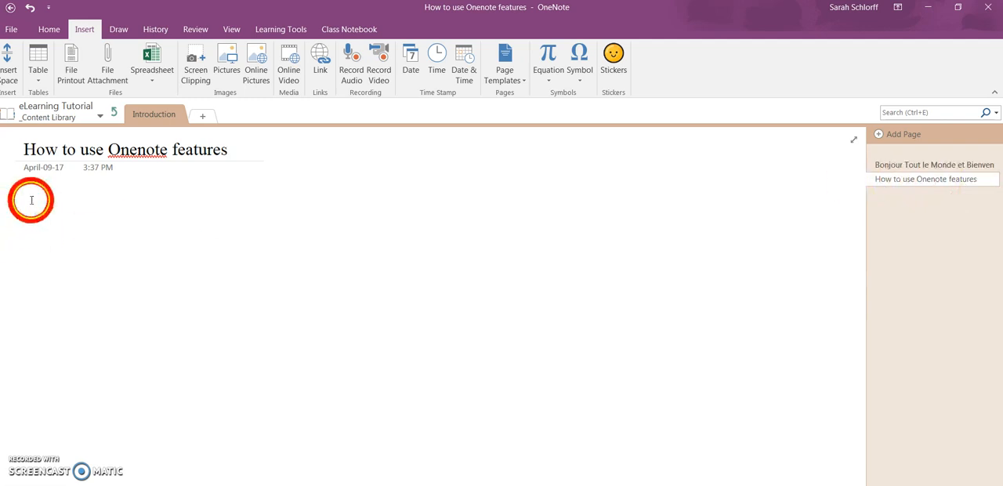
click(49, 32)
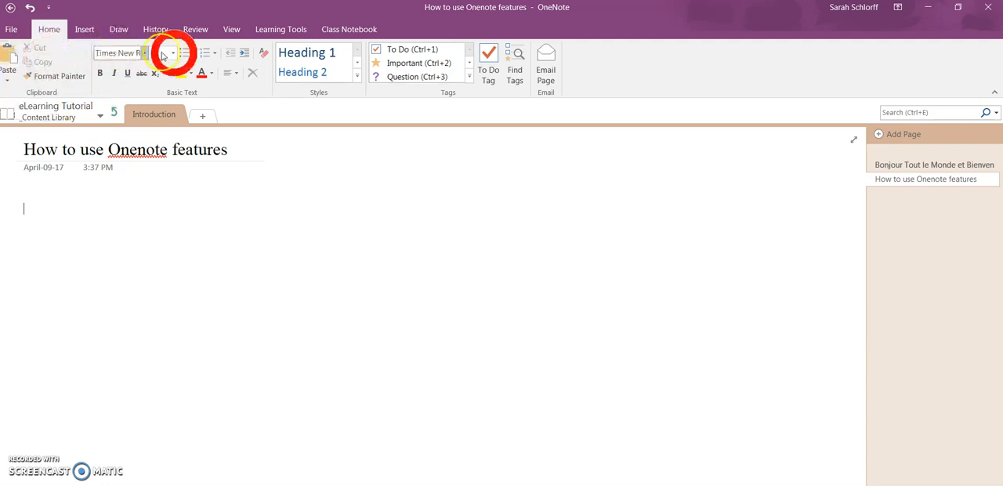
click(357, 76)
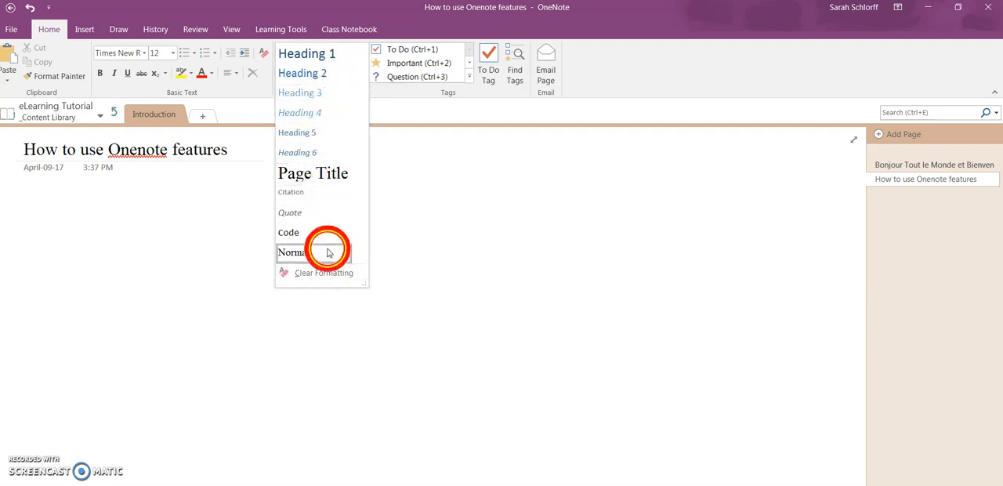
click(391, 27)
click(469, 76)
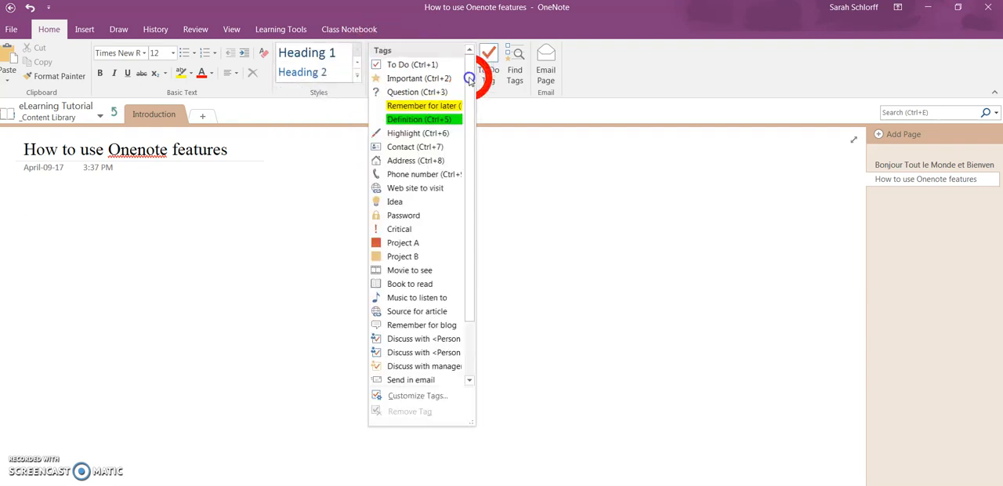
drag(473, 211, 473, 101)
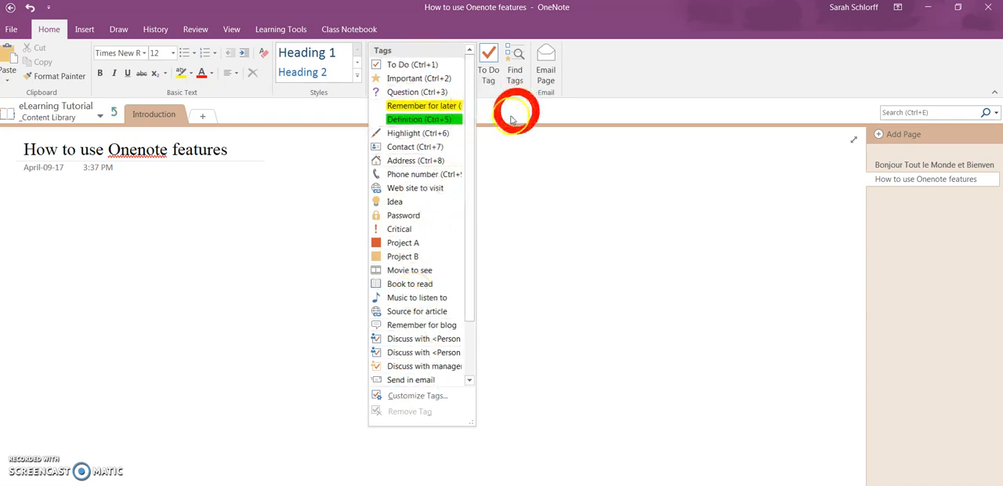
Insert a 4x4 table, entering A, B, C, D across the header row and 1, 2, 3 down the first column.
click(88, 31)
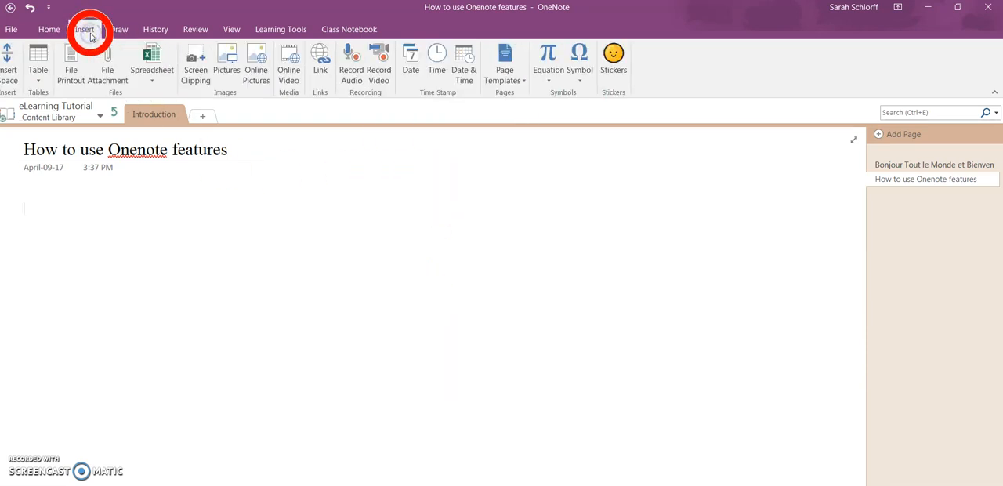
click(41, 72)
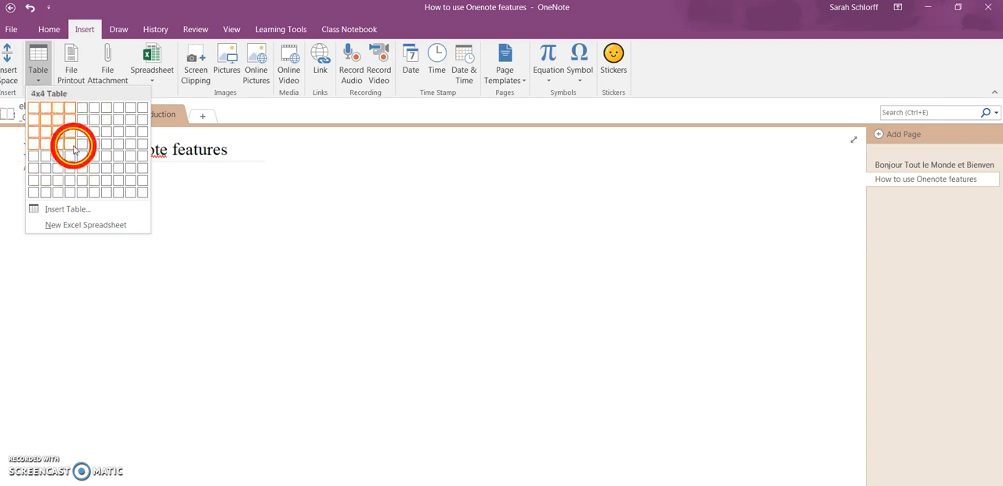
click(74, 148)
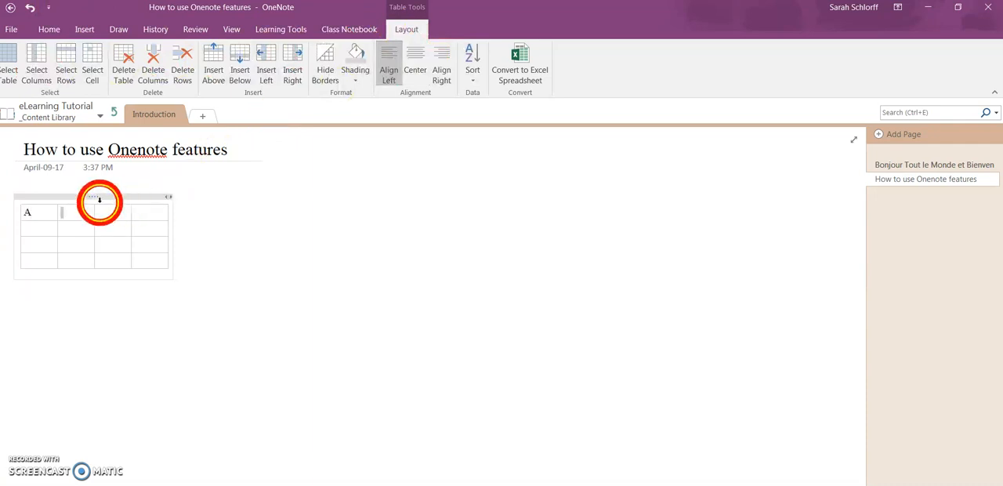
text(C )
text(D)
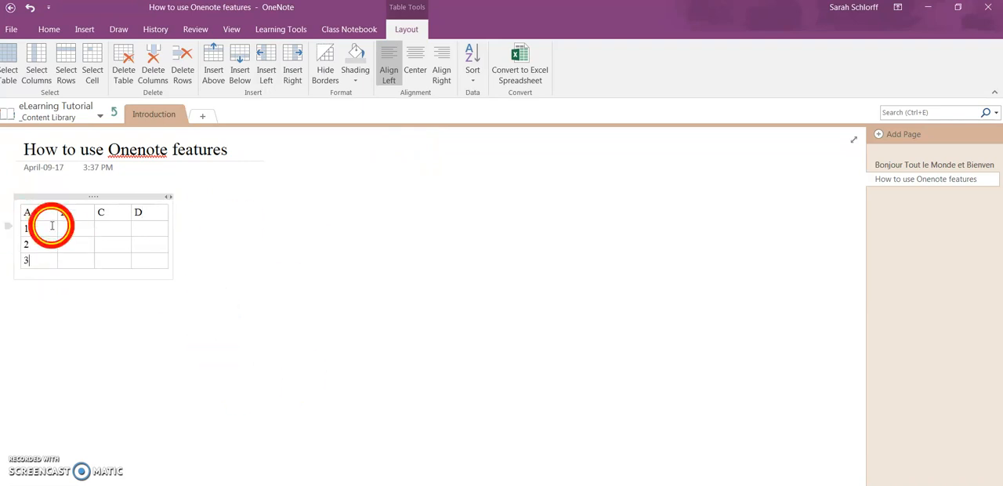
Shade the table's header row grey and centre the numbers 1 to 3 in the first column.
drag(27, 211, 141, 212)
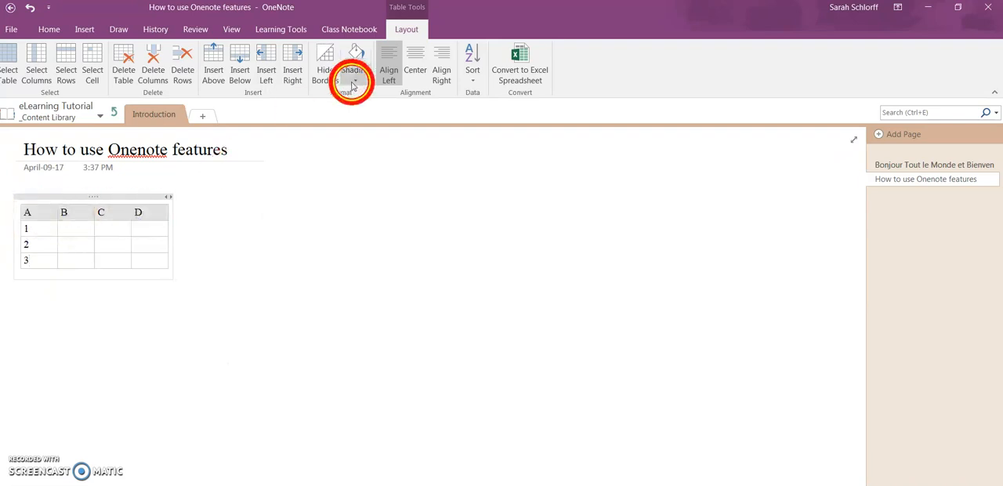
click(355, 78)
click(349, 128)
click(10, 211)
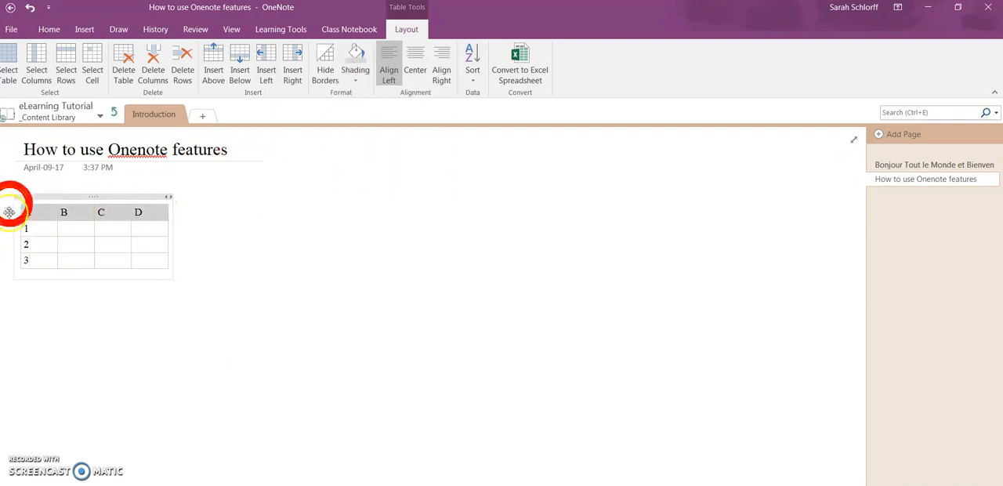
drag(31, 228, 32, 257)
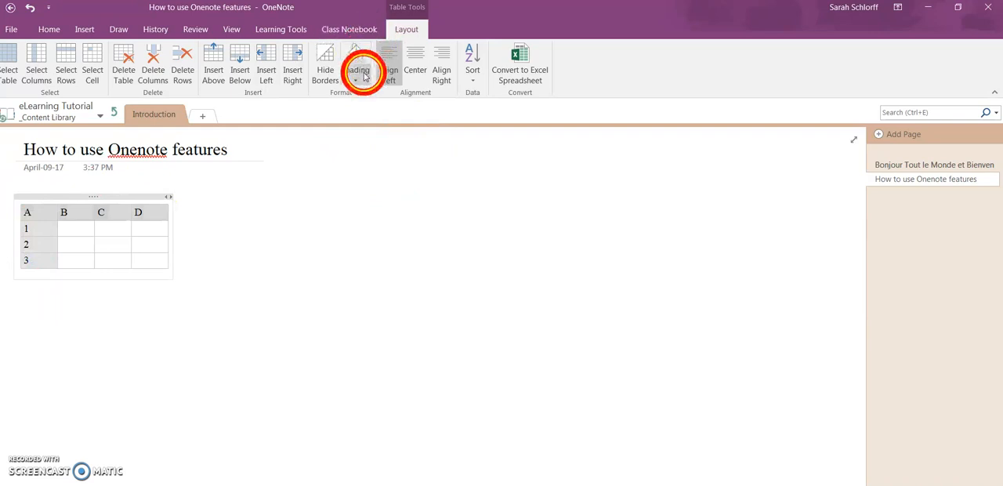
click(428, 76)
Add two blank rows at the bottom of the table and a blank column before column A.
click(27, 212)
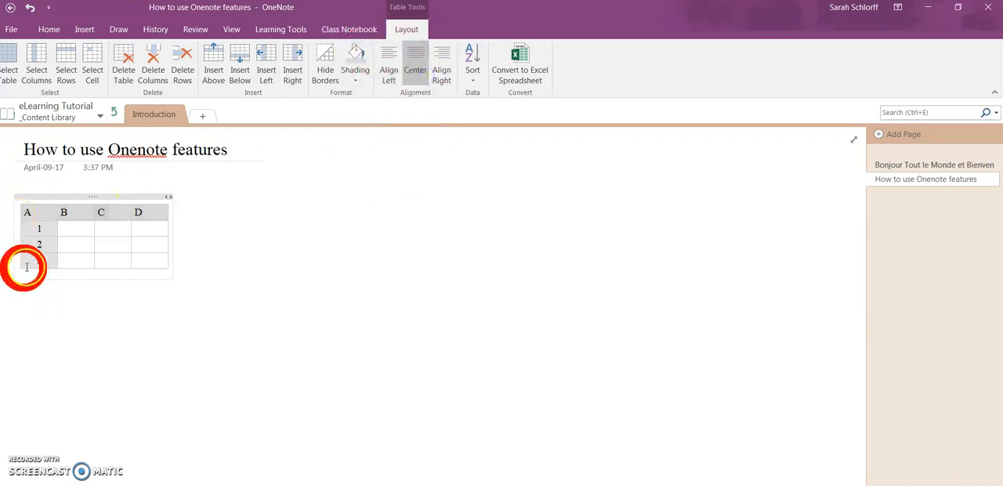
click(240, 68)
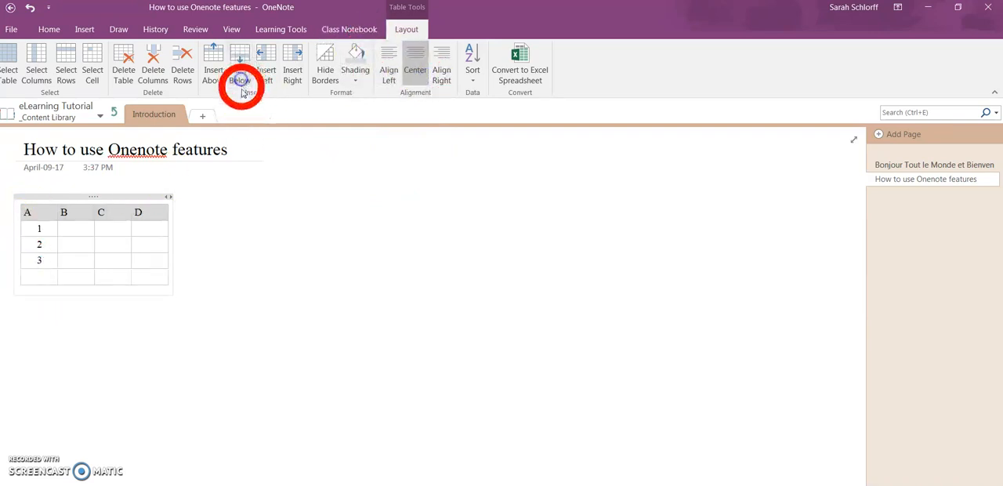
click(273, 69)
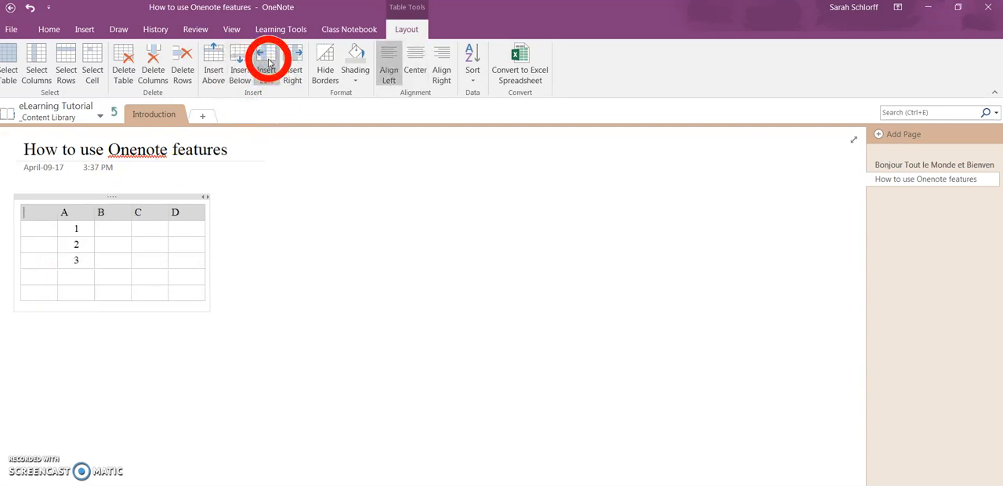
click(44, 226)
click(48, 278)
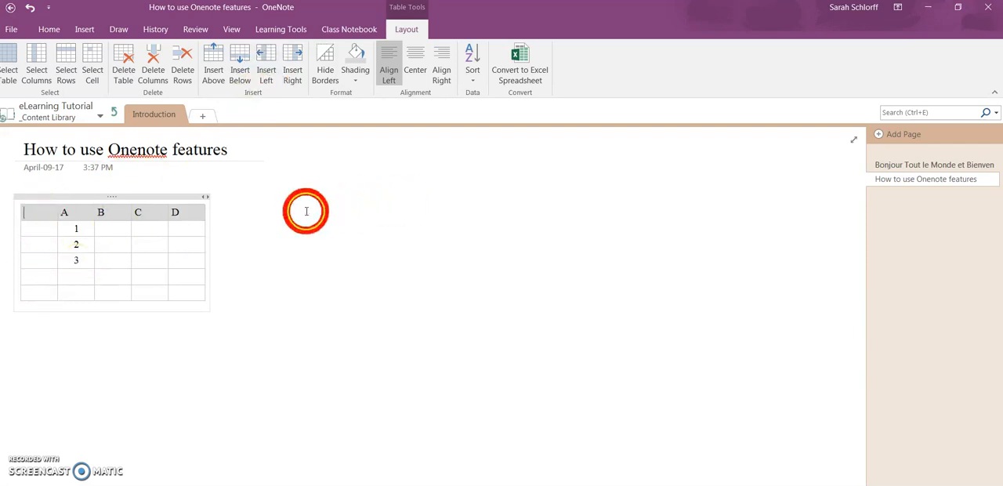
click(263, 203)
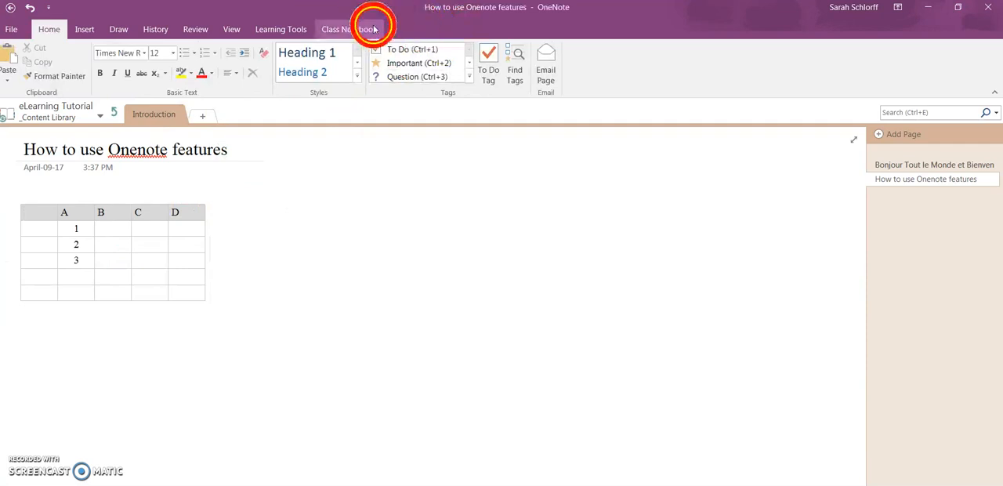
click(87, 35)
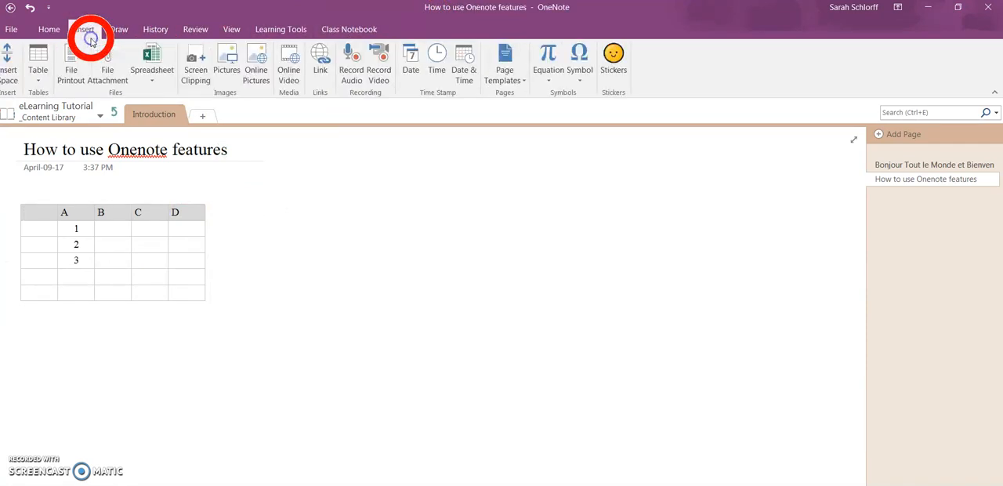
click(144, 85)
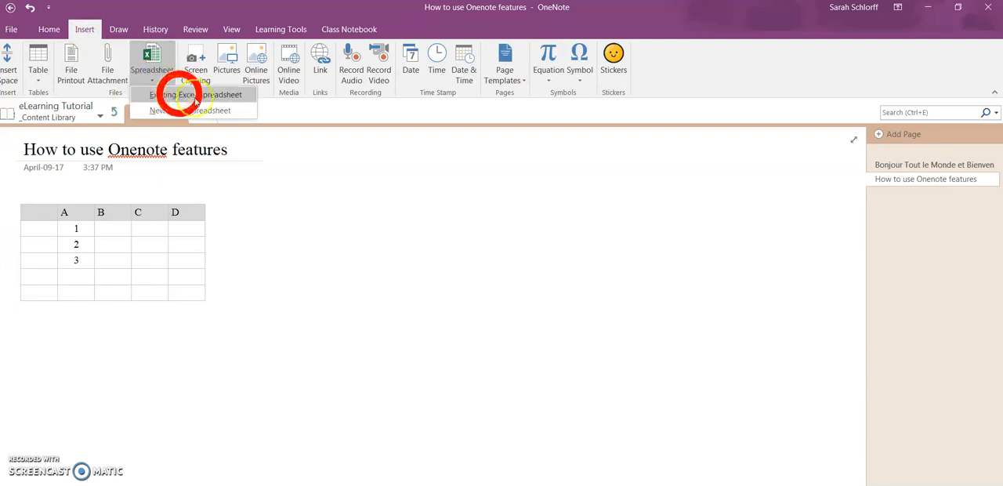
click(188, 97)
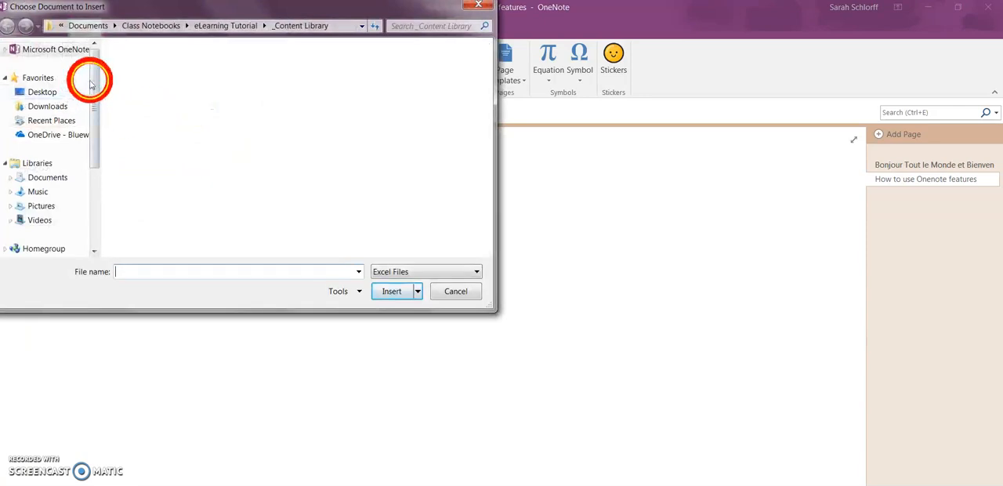
drag(94, 81, 97, 145)
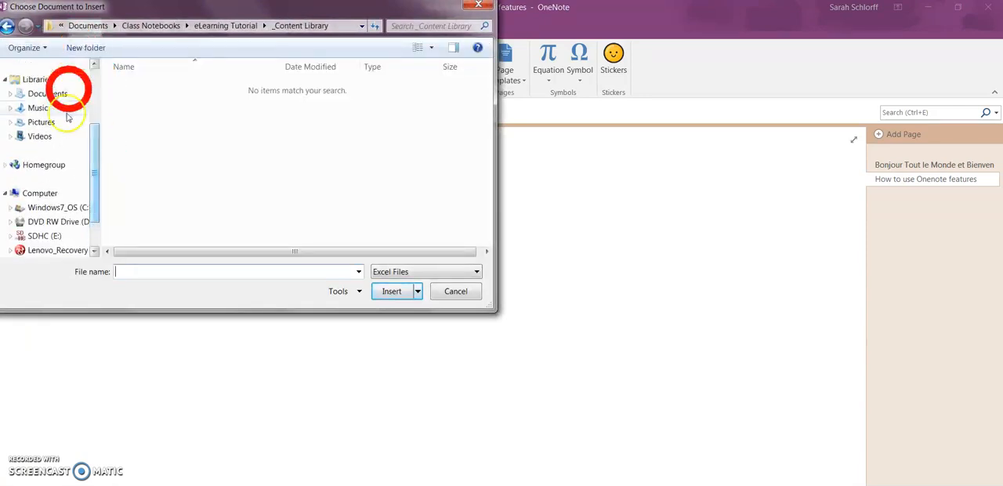
drag(90, 188, 94, 112)
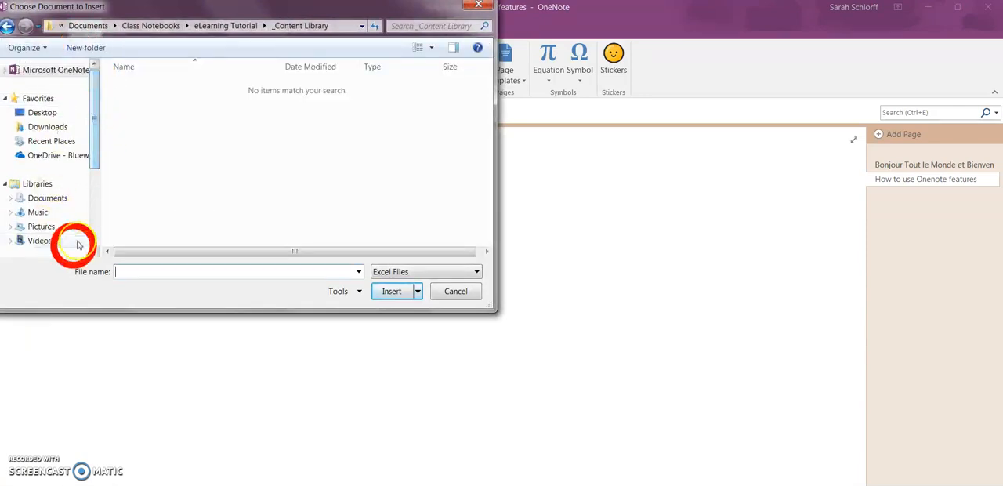
click(395, 294)
click(473, 298)
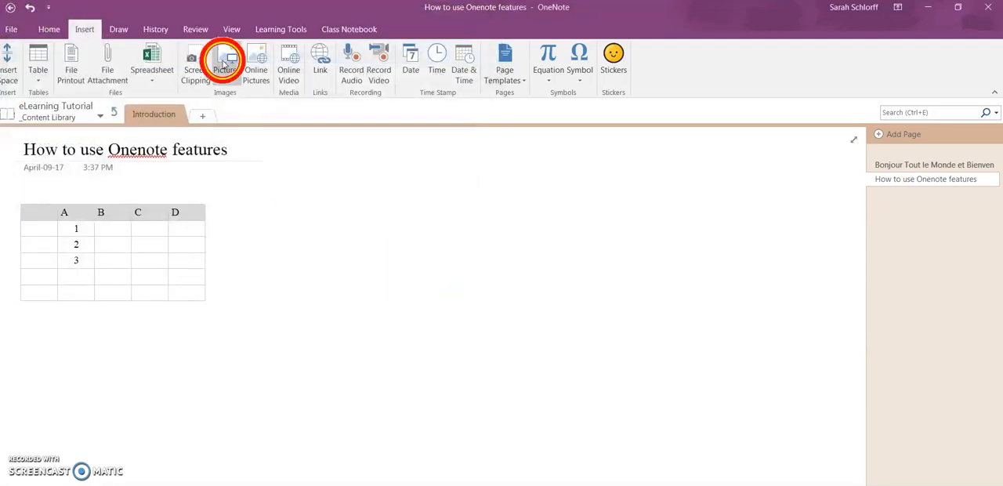
Insert a new Excel spreadsheet on the page and move it up beside the table.
click(154, 74)
click(170, 111)
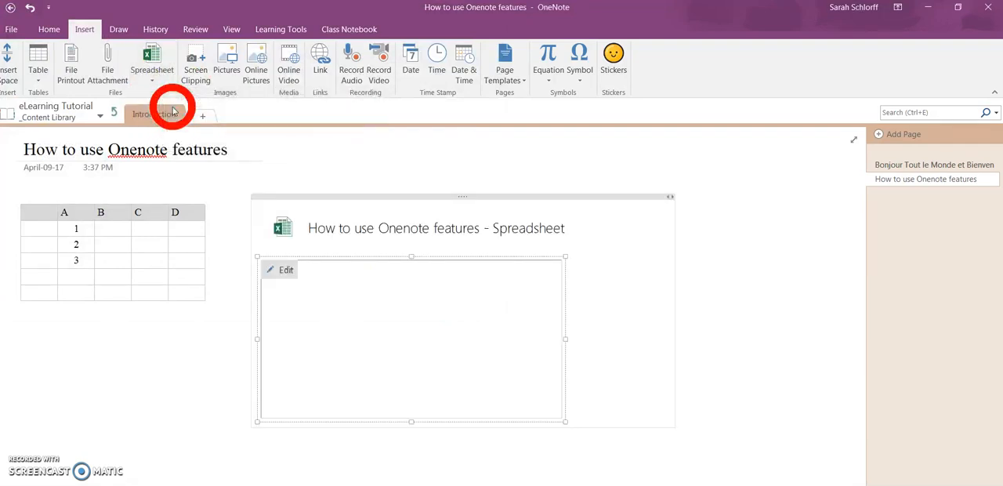
drag(460, 195, 439, 157)
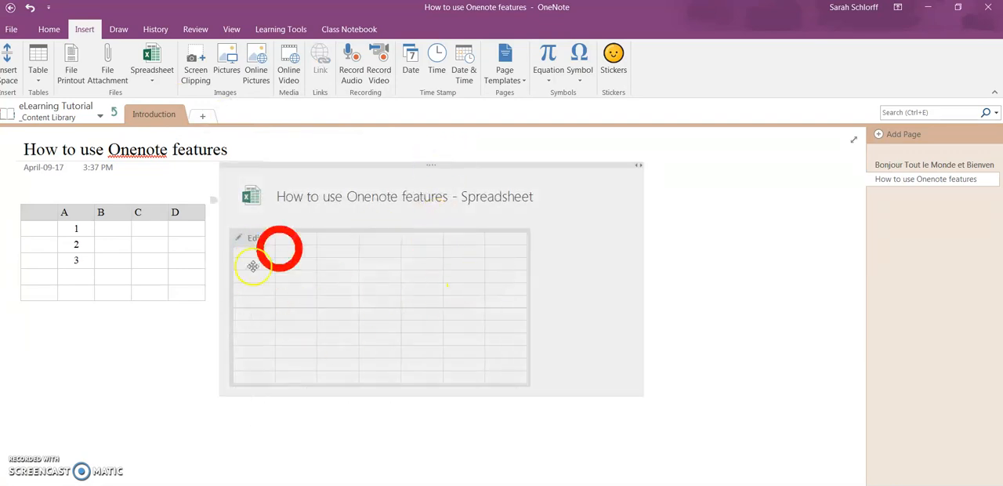
click(328, 209)
Open the embedded spreadsheet for editing in Excel and enter "Budget" in cell A1.
mouse_move(255, 240)
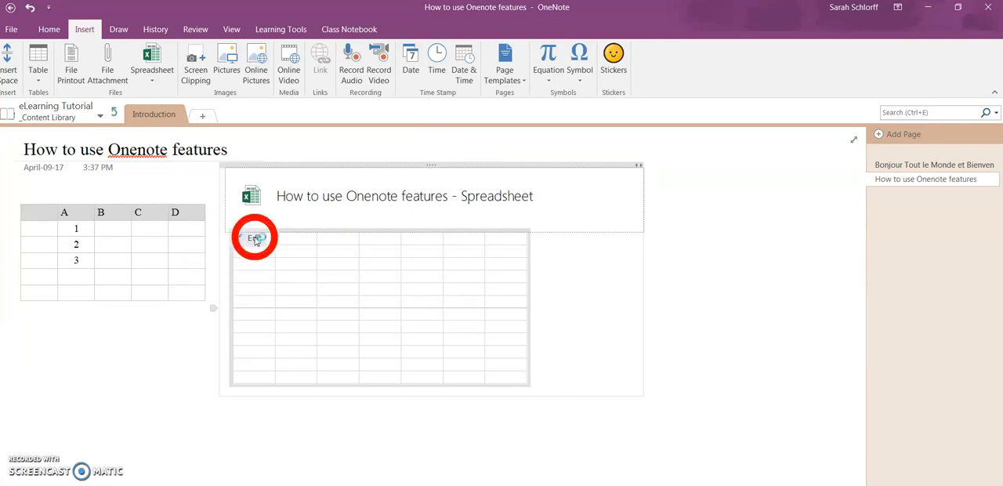
click(255, 239)
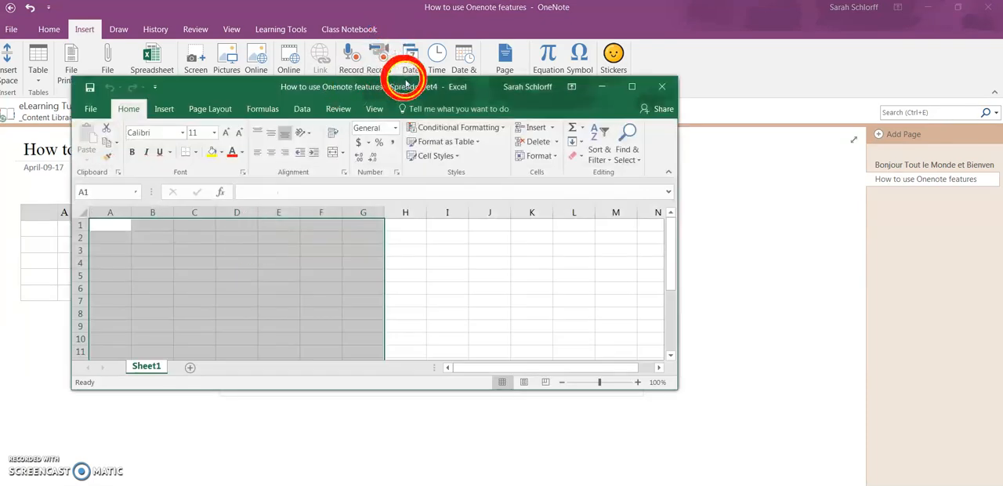
click(104, 225)
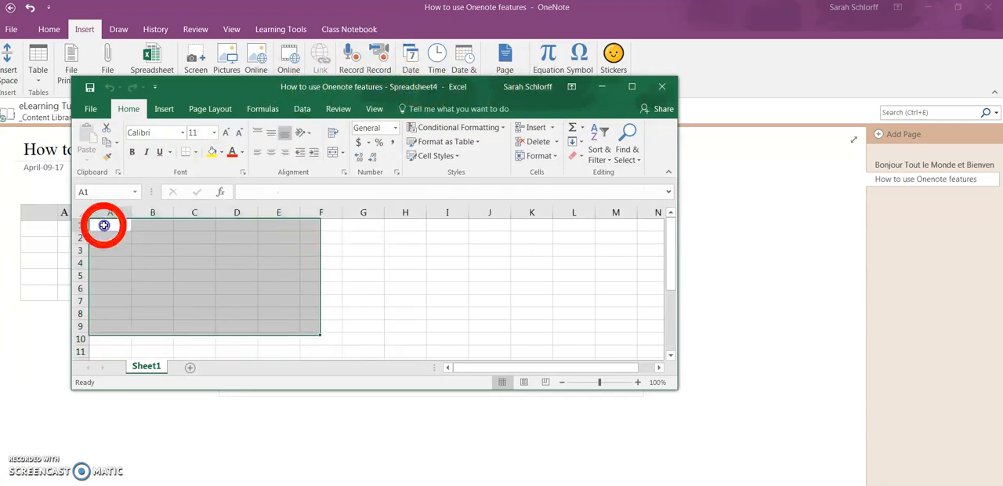
text(Budget)
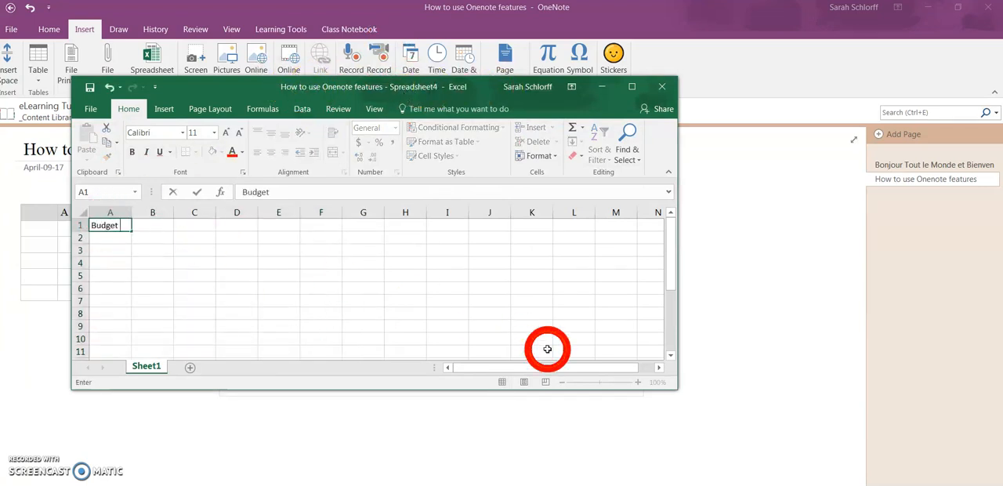
key(Return)
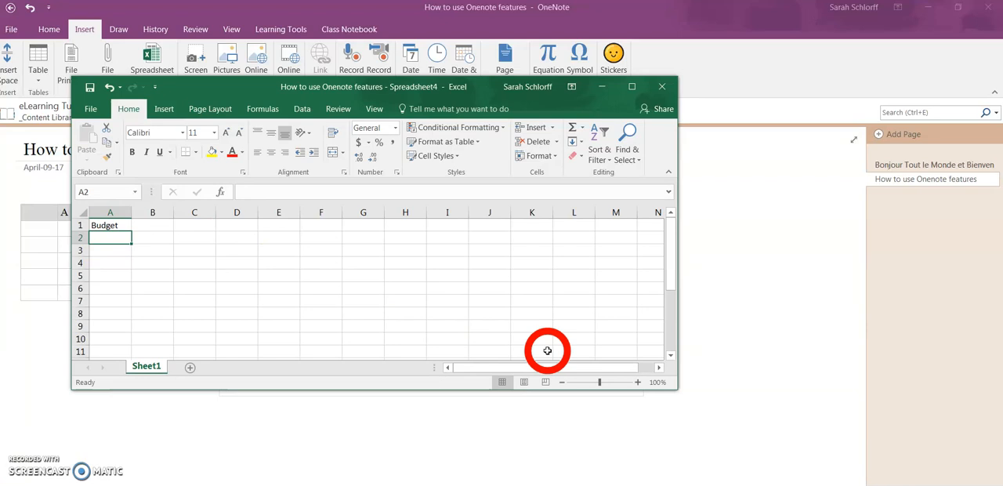
List Jan, Feb, Mar, Apr and May in cells A2 to A6, and close the Excel workbook to return to OneNote.
text(Jan)
key(Return)
text(Feb)
key(Return)
text(Mar)
key(Return)
text(Ap)
key(Return)
text(May)
key(Return)
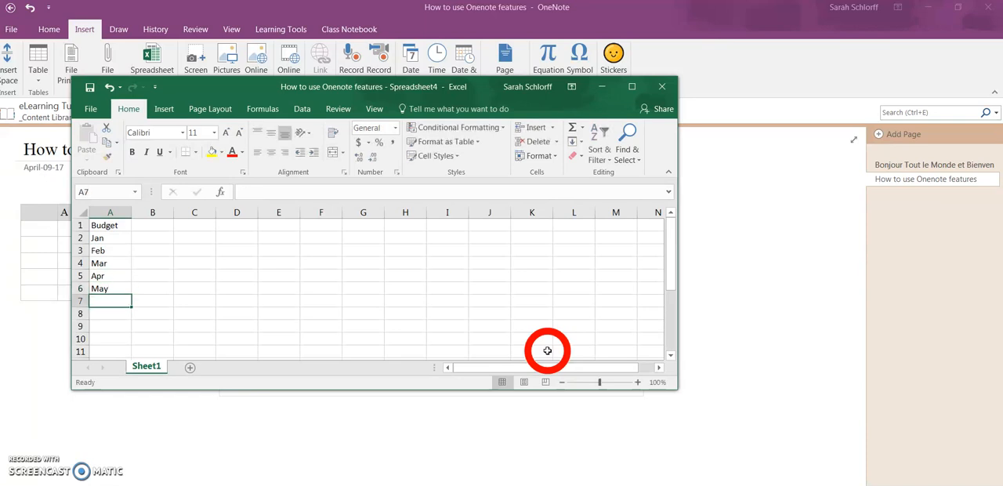
click(666, 87)
click(450, 291)
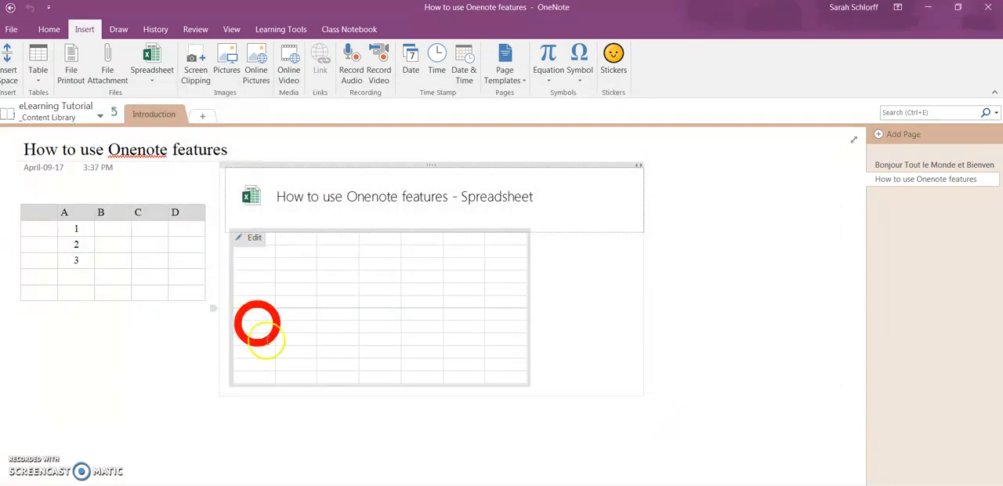
Enlarge the embedded spreadsheet preview slightly and move the spreadsheet block closer to the table.
click(588, 279)
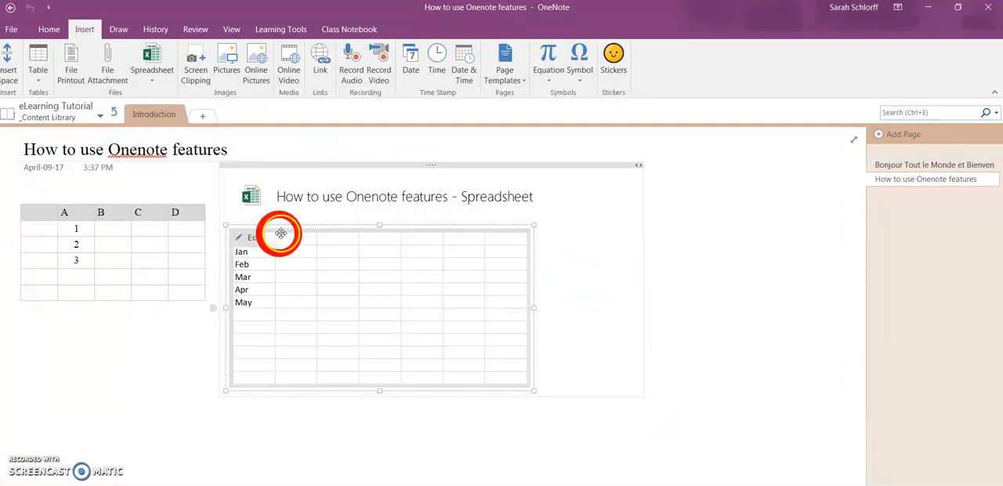
click(595, 246)
drag(533, 389, 515, 372)
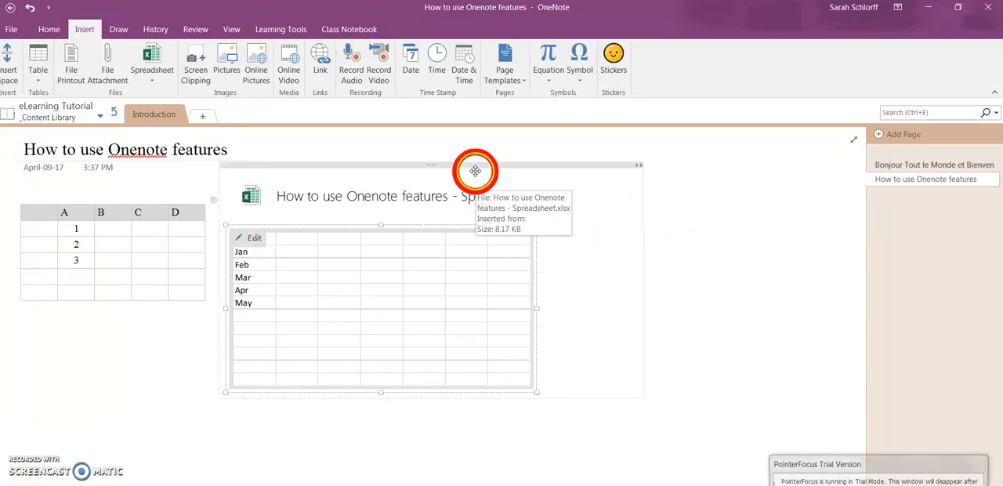
drag(475, 170, 468, 170)
click(757, 238)
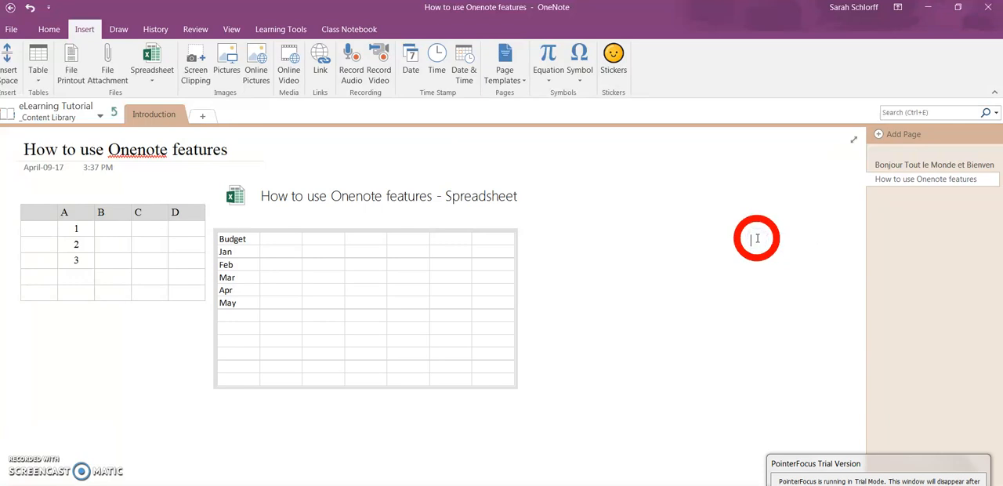
Bring the Outlook group page behind OneNote and insert a screen clipping of its "Introduce Yourself" conversation.
click(196, 67)
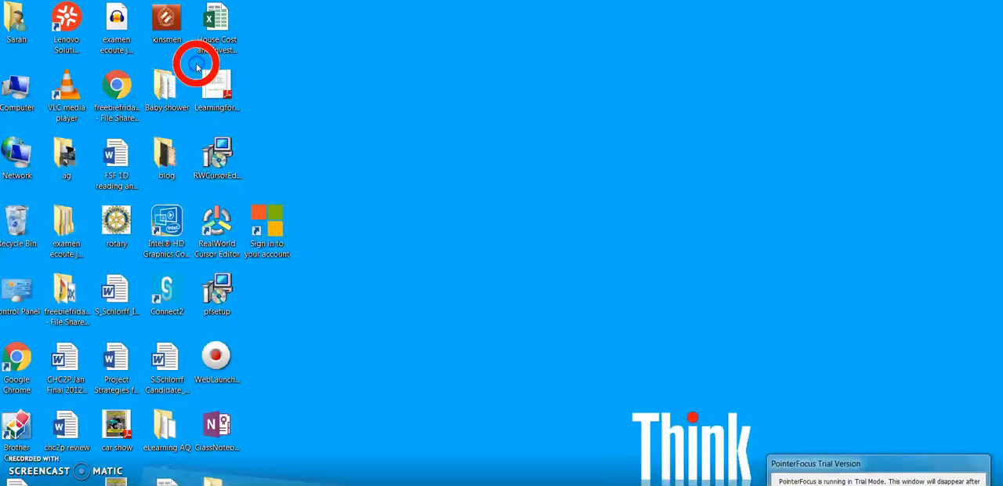
key(Escape)
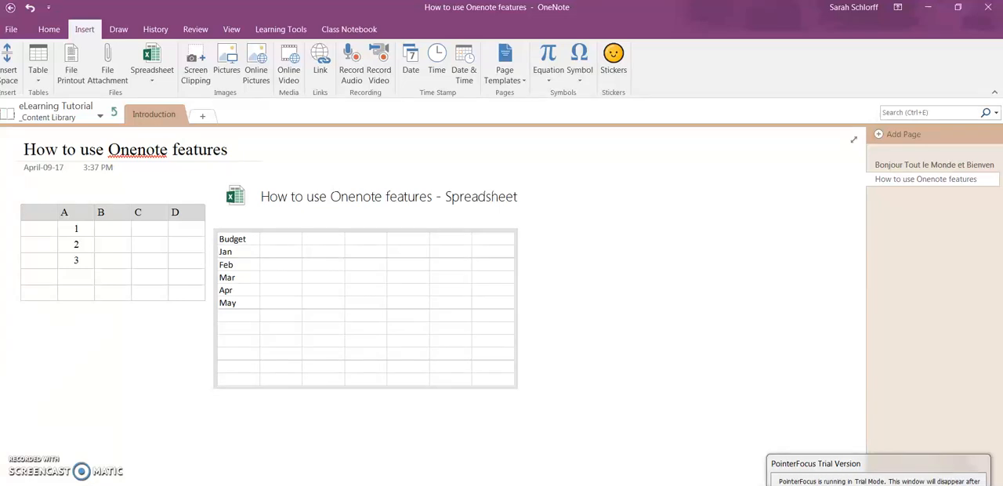
click(291, 460)
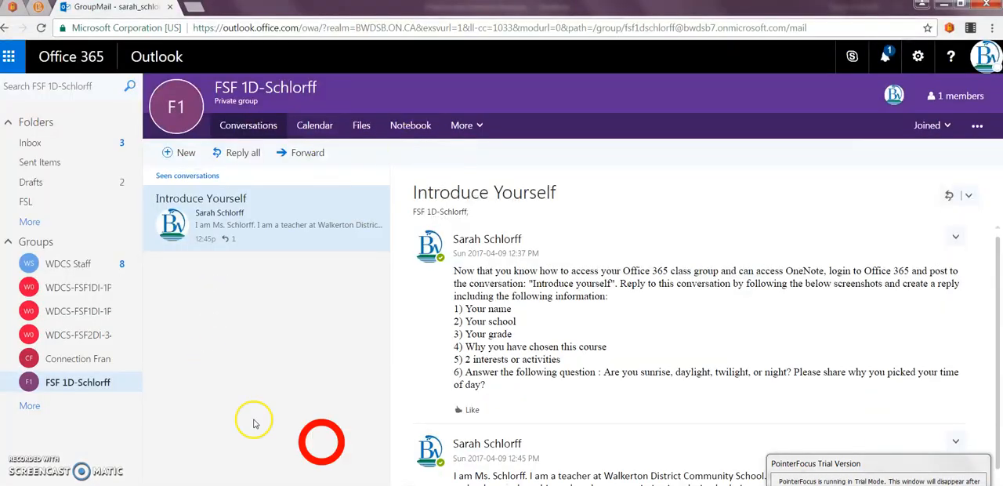
click(291, 484)
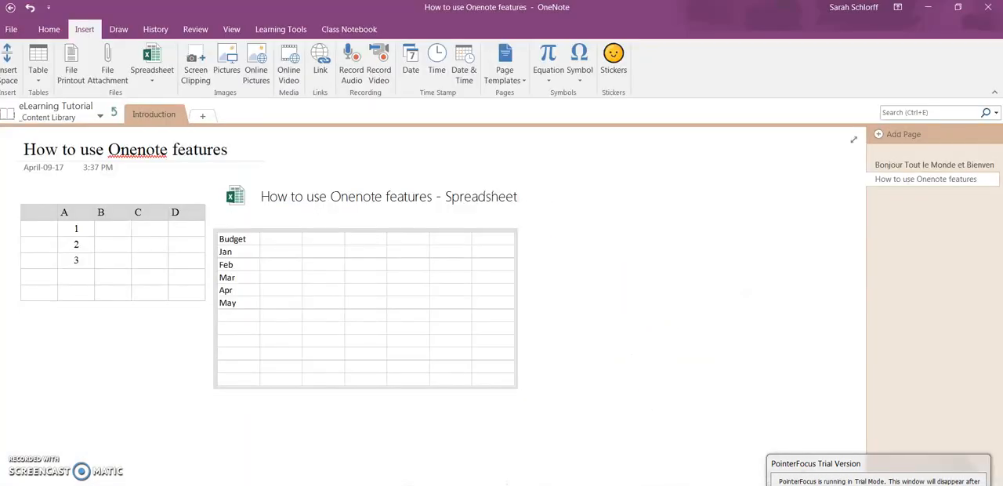
click(199, 63)
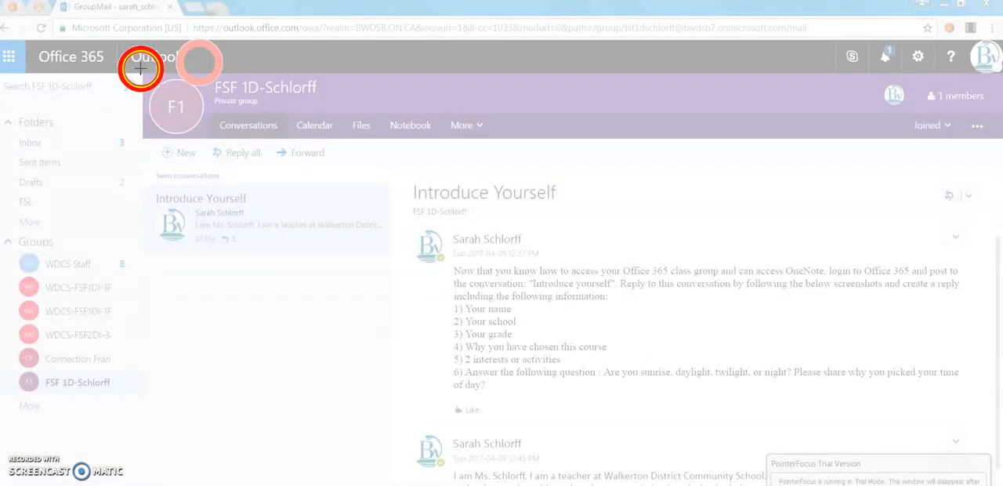
drag(110, 52, 982, 423)
drag(985, 421, 987, 419)
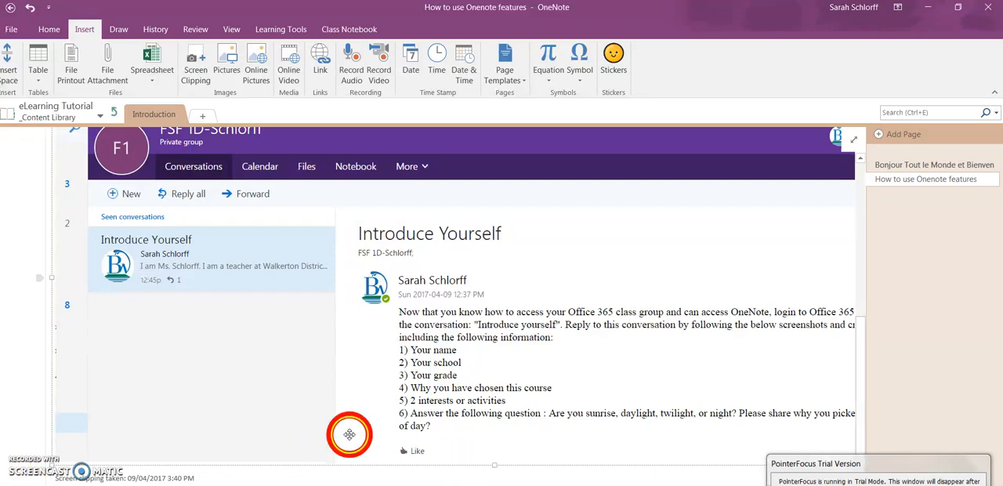
Shrink the Outlook screen clipping to about half its size and position it below the table and spreadsheet.
drag(482, 485, 549, 485)
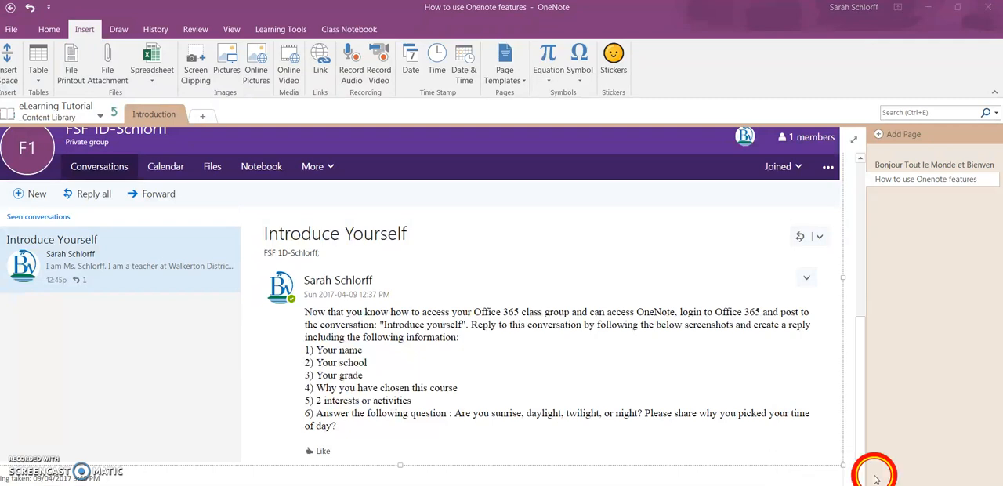
click(724, 406)
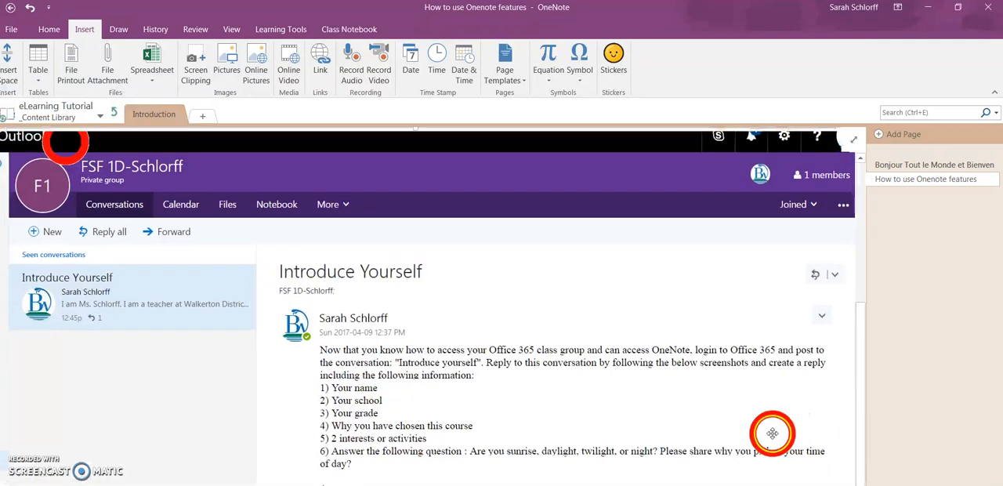
click(849, 484)
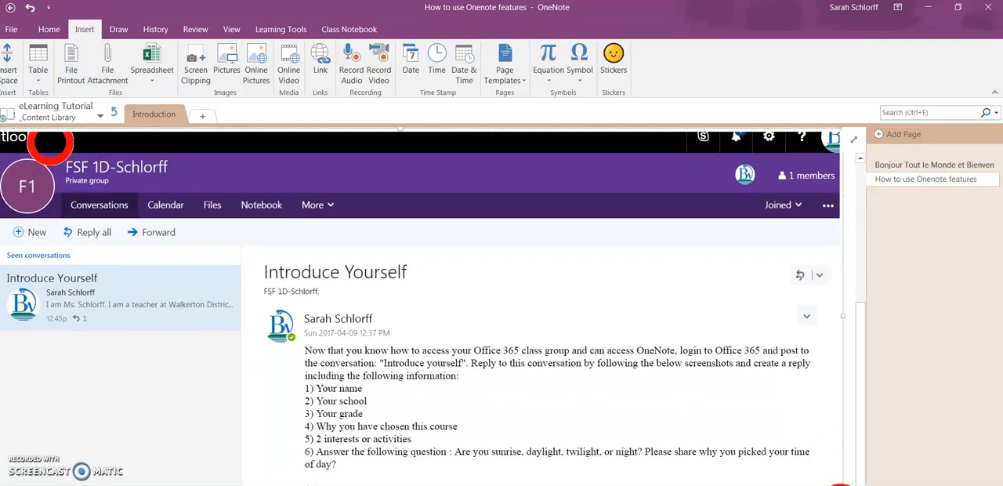
drag(842, 485, 190, 328)
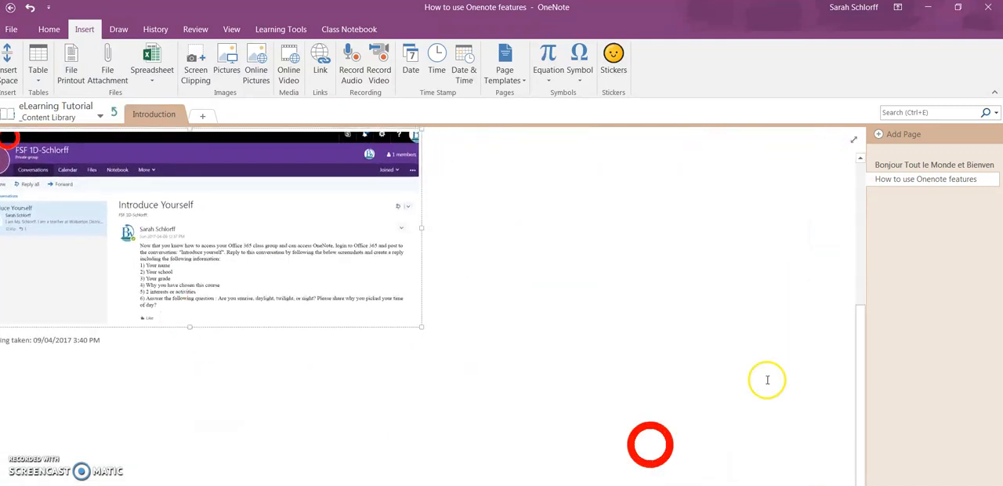
drag(595, 485, 539, 485)
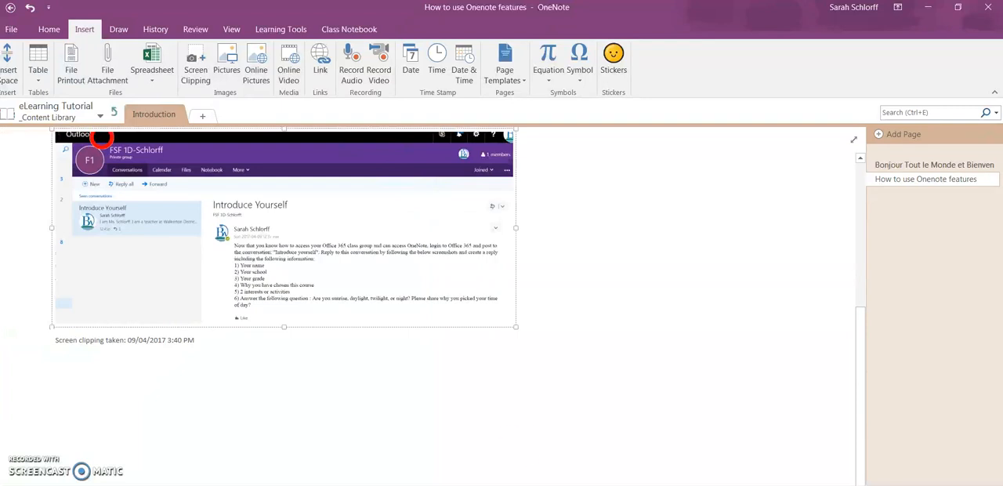
drag(861, 373, 862, 302)
drag(357, 316, 310, 291)
Insert the sunflower picture 456 from the "OneNote - How to" folder on the Desktop beside the screen clipping.
click(630, 369)
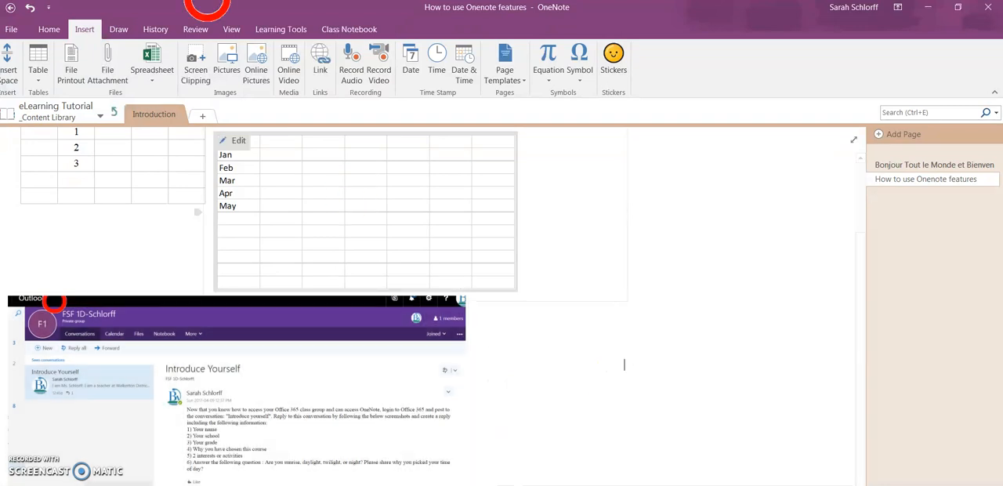
click(227, 69)
click(228, 69)
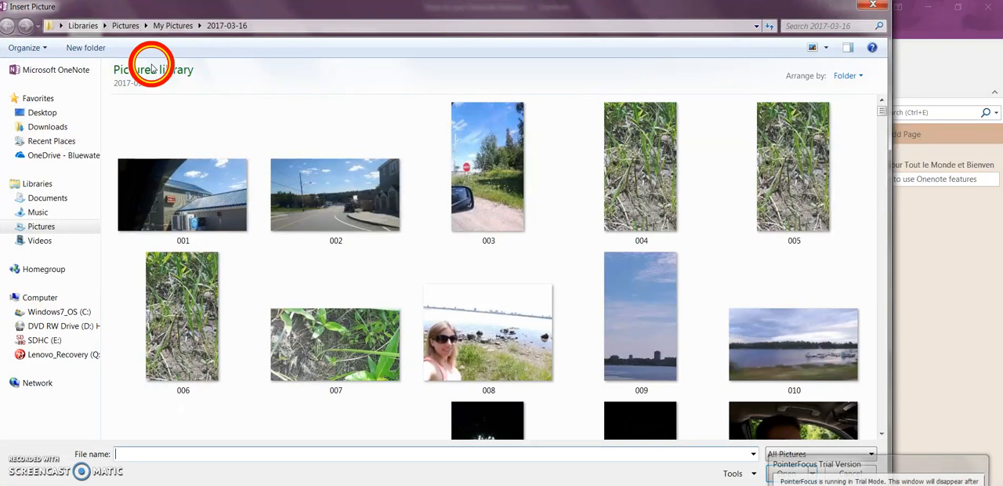
click(48, 112)
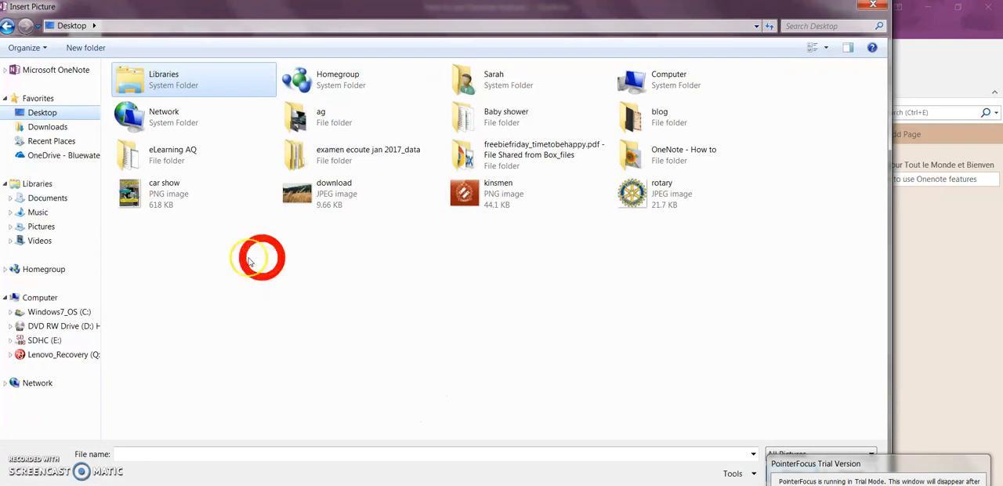
double_click(710, 151)
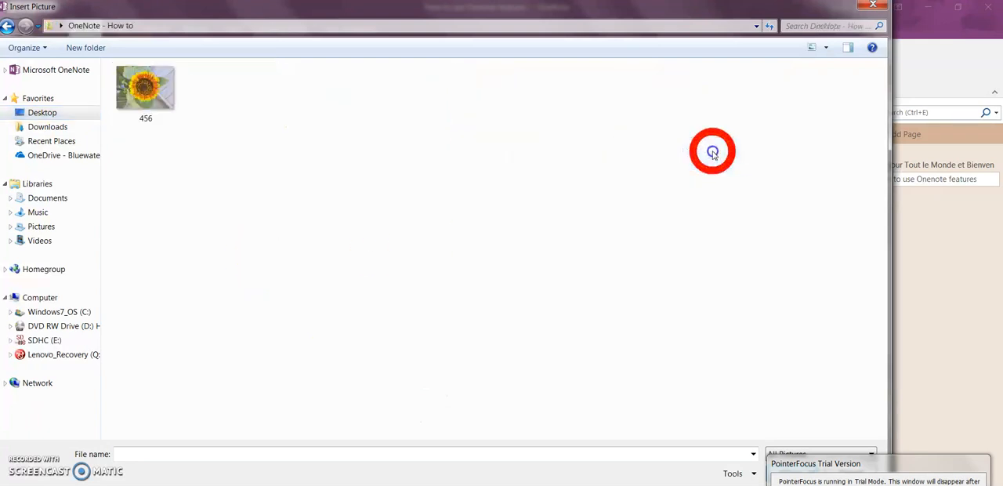
click(147, 105)
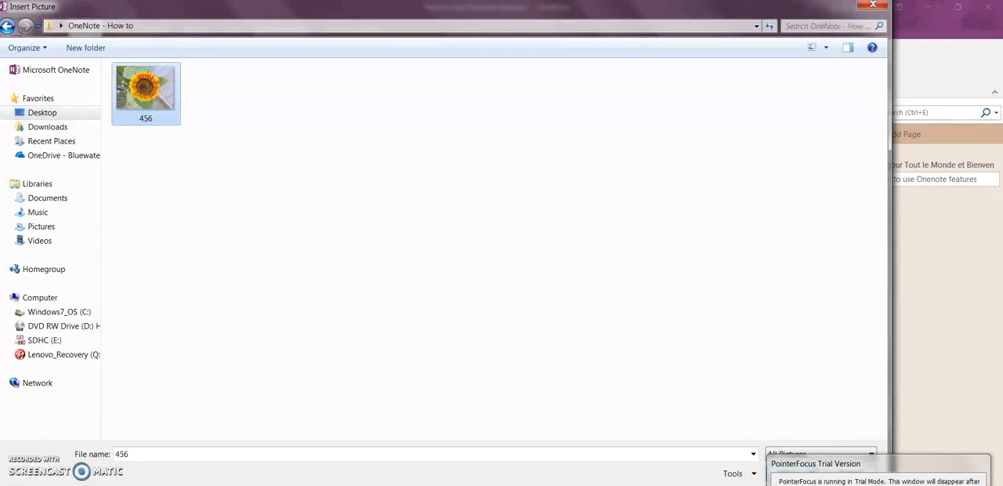
click(786, 473)
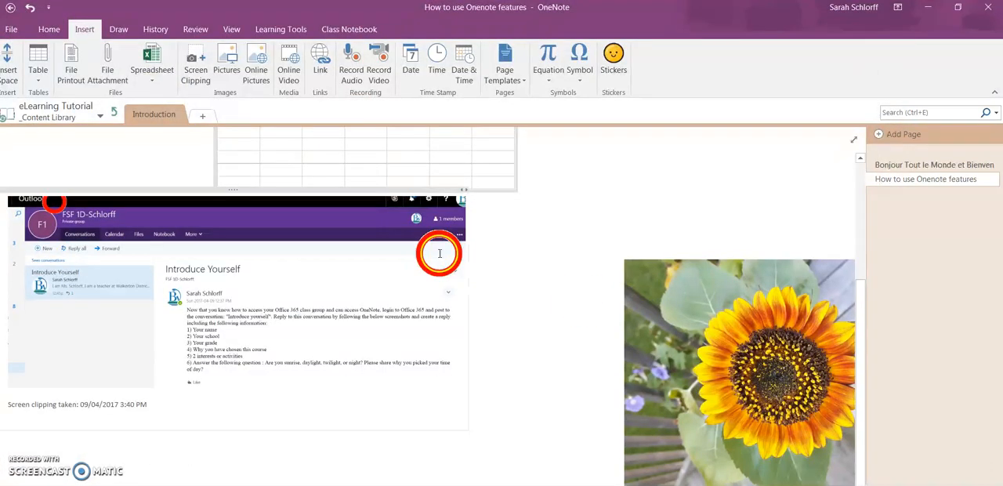
Shrink the sunflower picture to about half its size and move it to the right of the spreadsheet.
drag(765, 270, 601, 226)
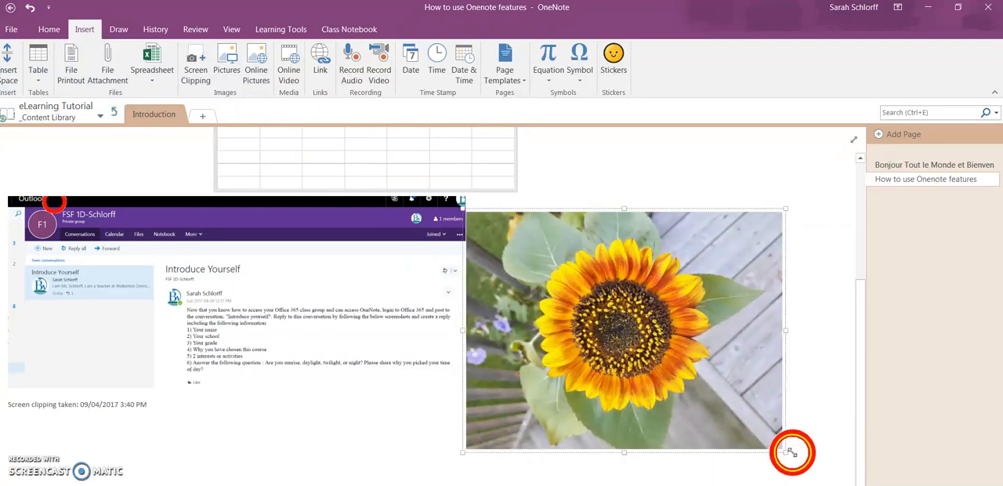
drag(782, 452, 628, 334)
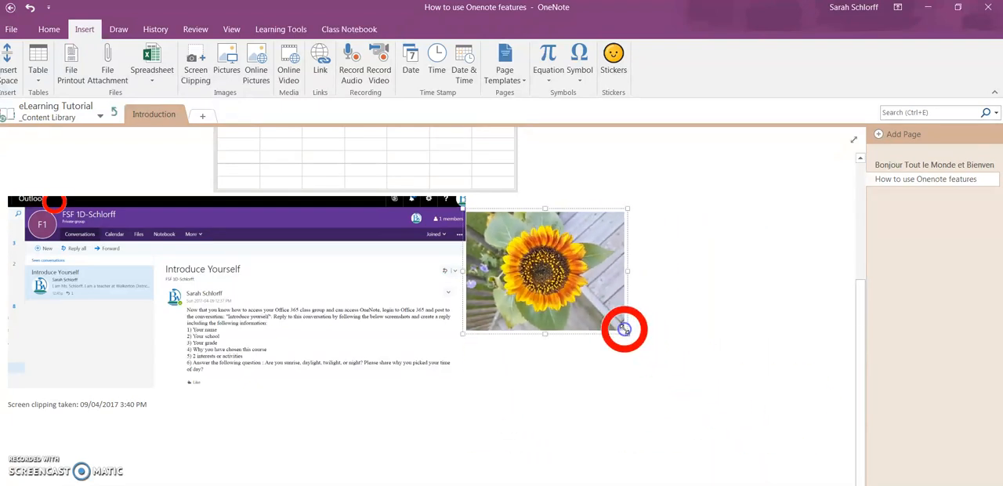
drag(855, 366, 851, 275)
drag(560, 373, 618, 192)
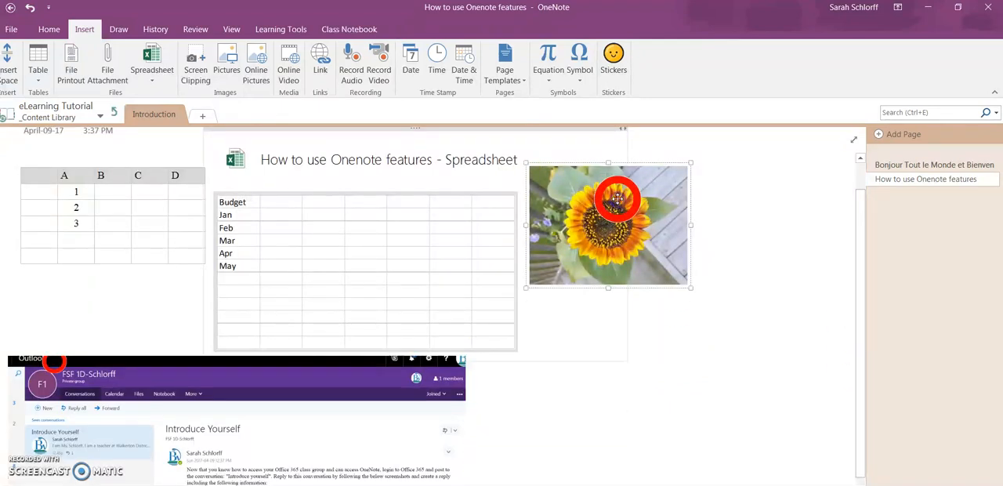
click(702, 316)
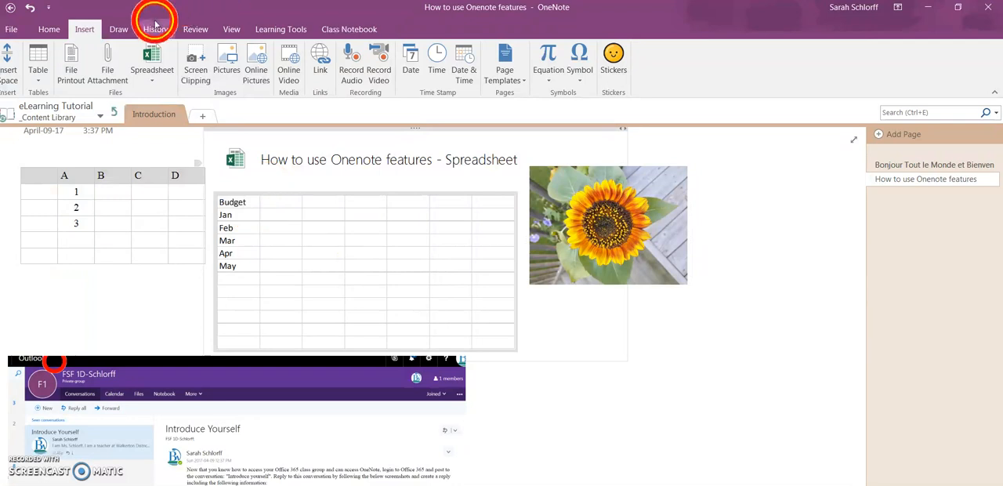
Search Bing Image Search for online pictures of "France".
click(257, 67)
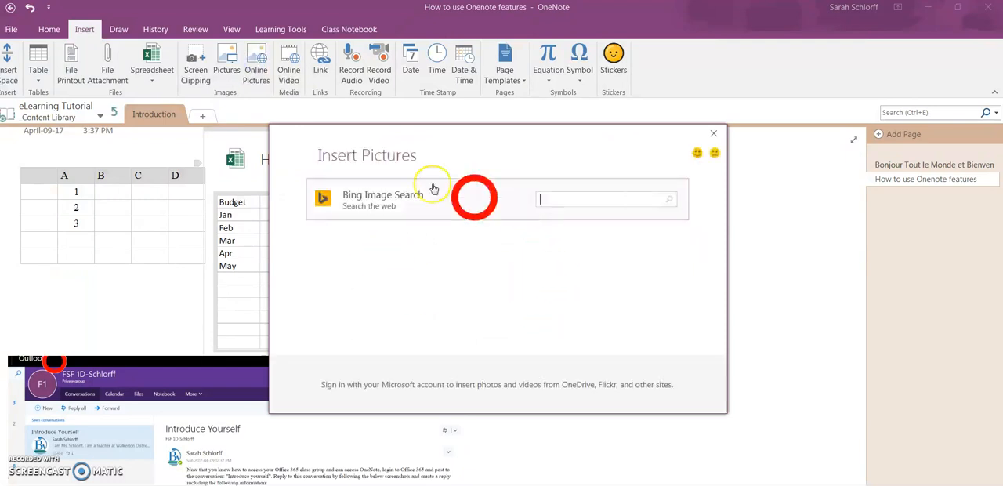
click(581, 204)
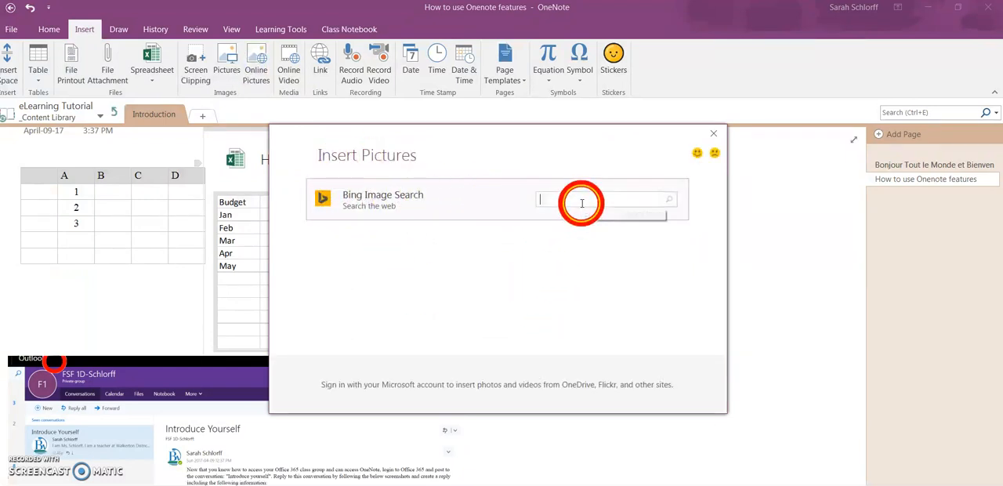
text(France)
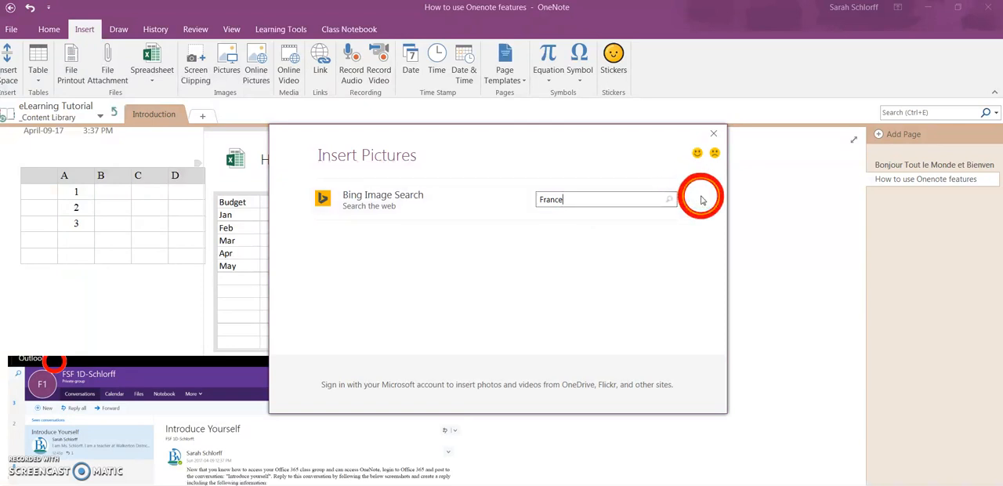
key(Return)
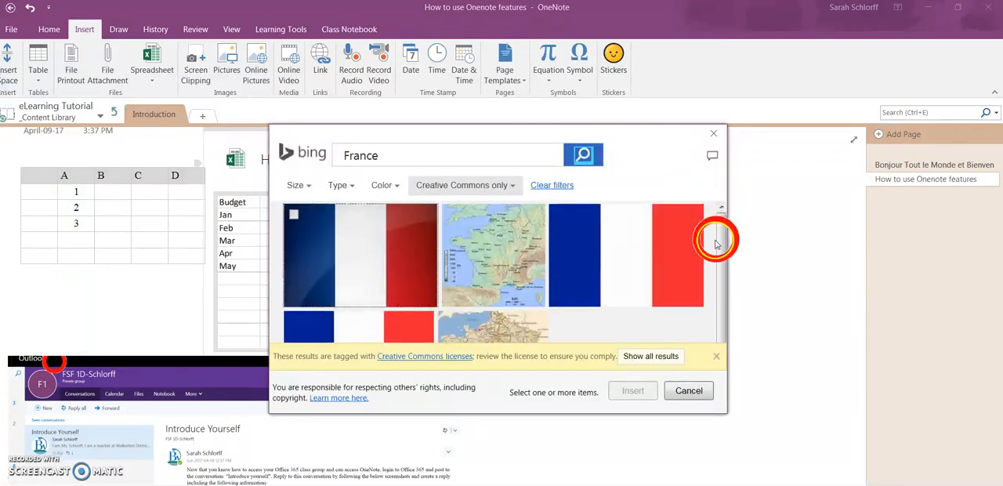
Browse the France image results and insert the first French flag picture on the page.
click(722, 239)
drag(722, 238, 725, 286)
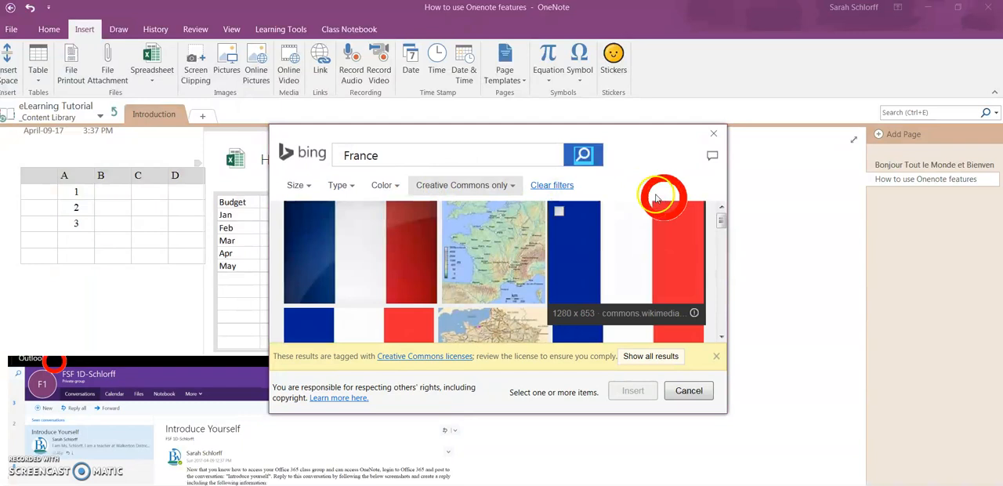
mouse_move(722, 222)
mouse_down()
mouse_move(731, 299)
mouse_move(723, 314)
mouse_move(725, 219)
mouse_up()
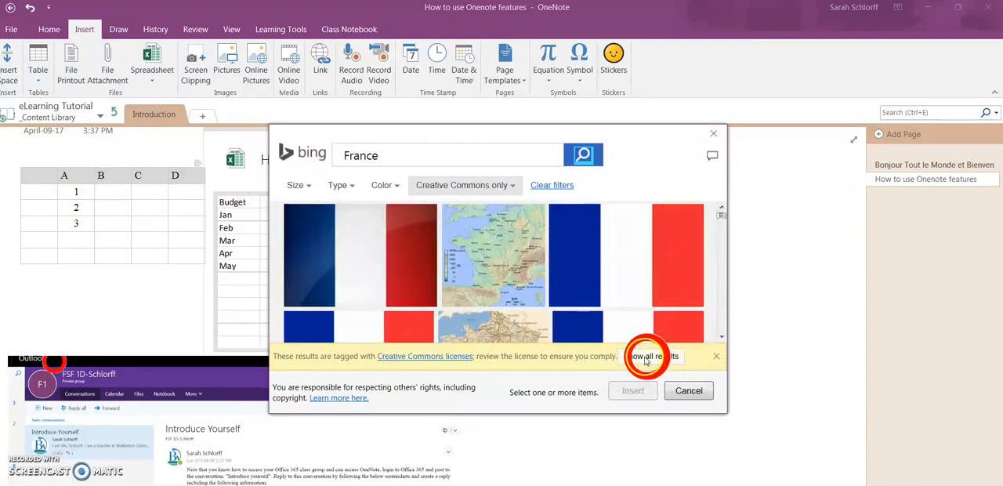
click(392, 273)
click(641, 390)
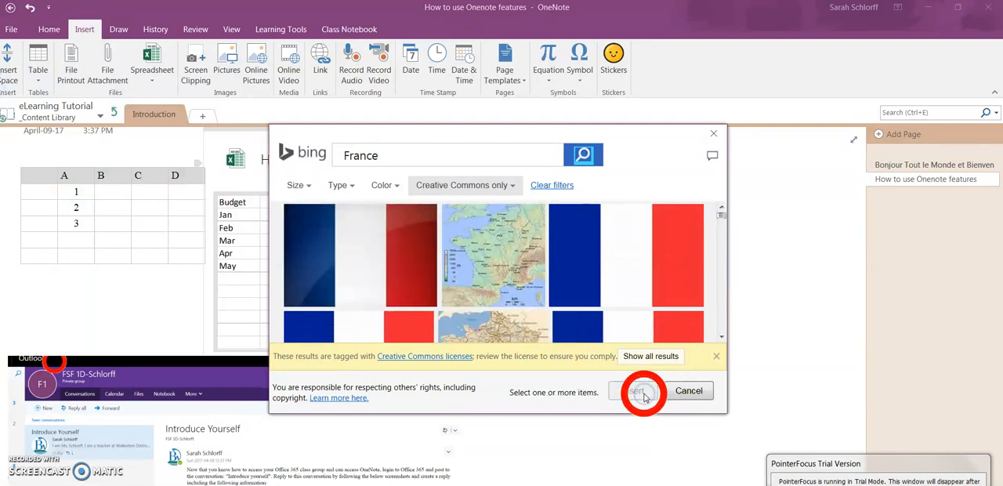
click(641, 392)
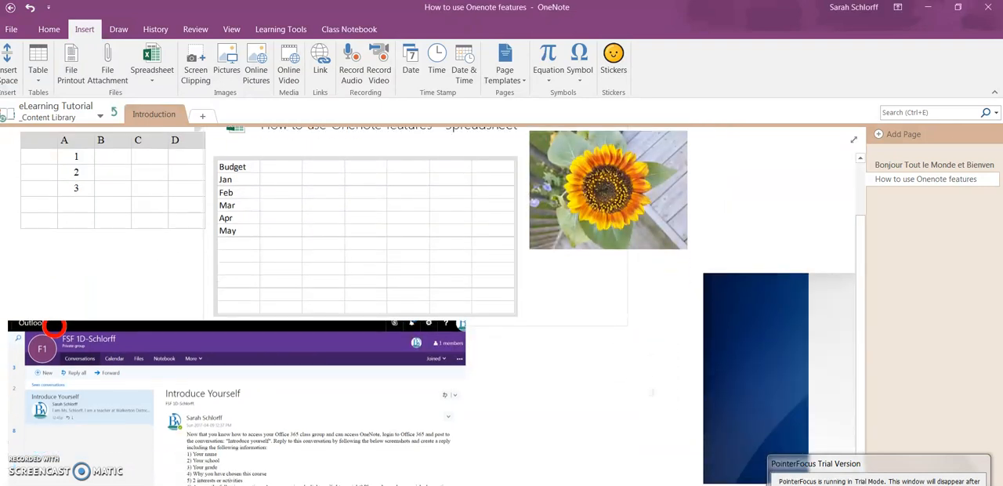
Shrink the French flag picture and place it directly below the sunflower picture.
click(719, 448)
drag(699, 274, 750, 337)
drag(609, 301, 372, 257)
drag(567, 405, 502, 360)
scroll(55, 326, left, 4)
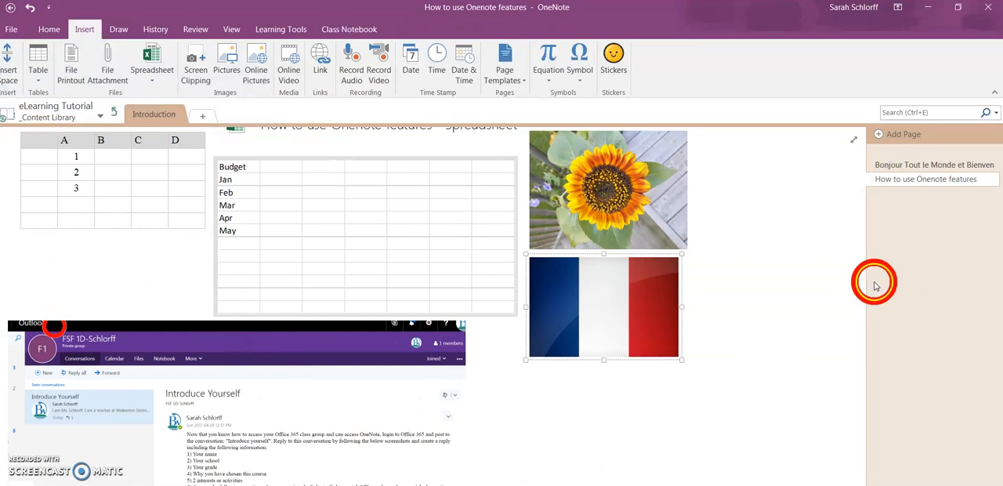
drag(862, 284, 865, 219)
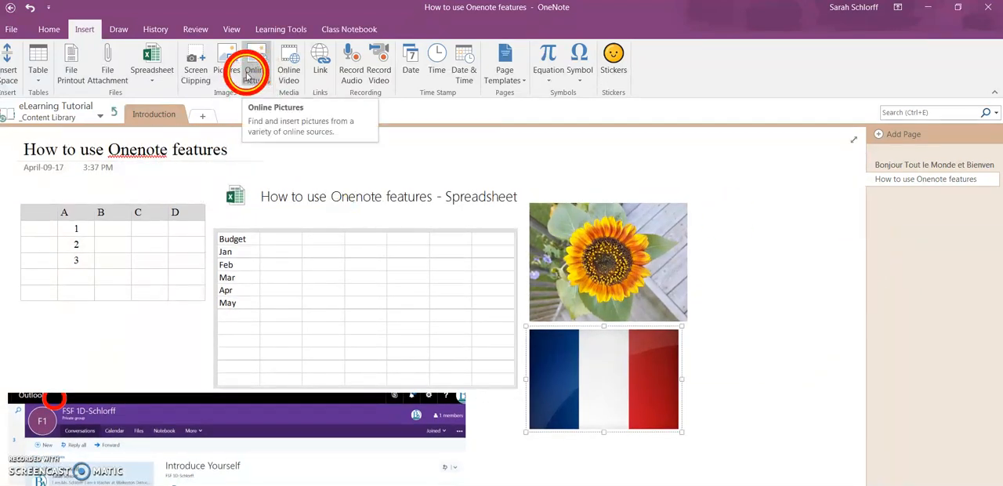
click(298, 72)
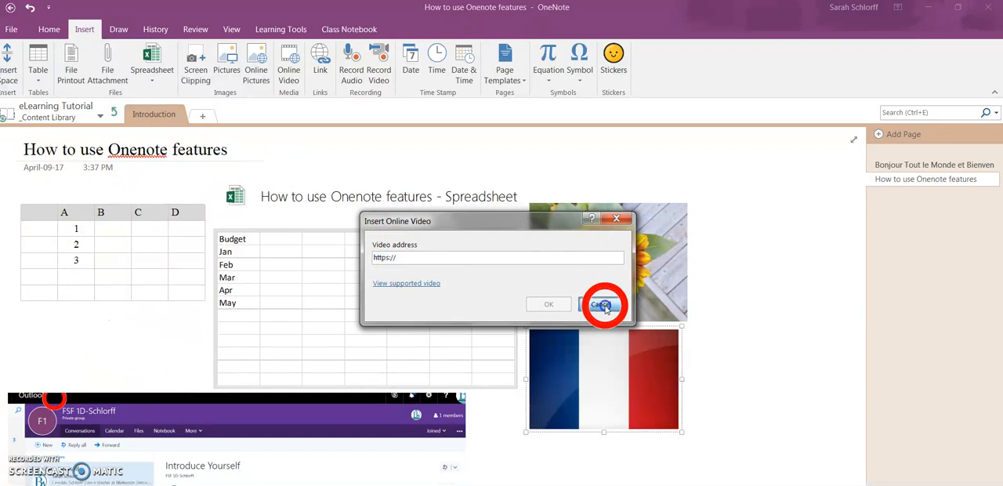
click(602, 305)
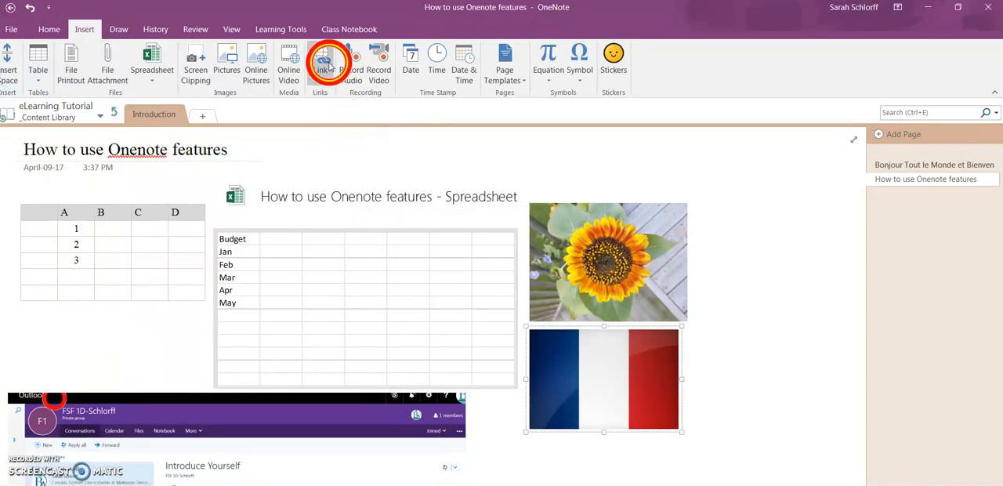
click(327, 69)
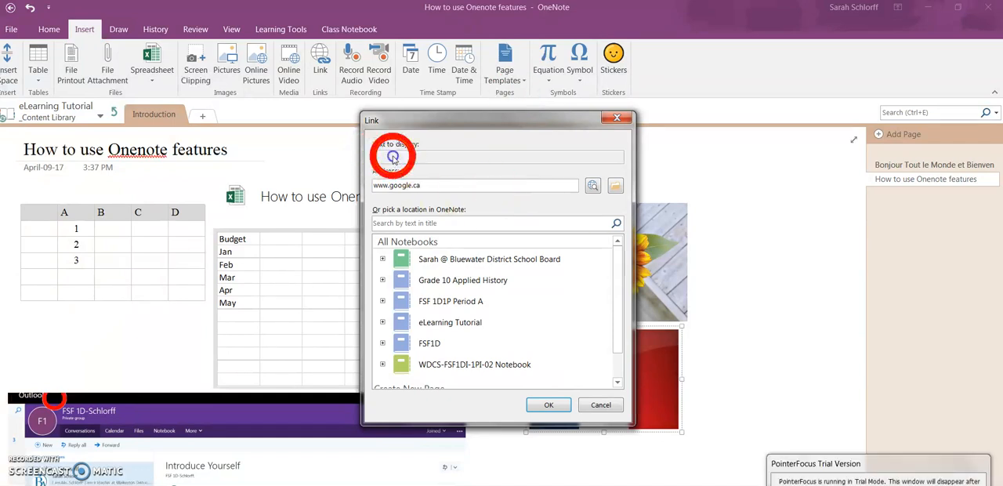
mouse_move(622, 287)
mouse_down()
mouse_move(622, 333)
mouse_move(623, 284)
mouse_up()
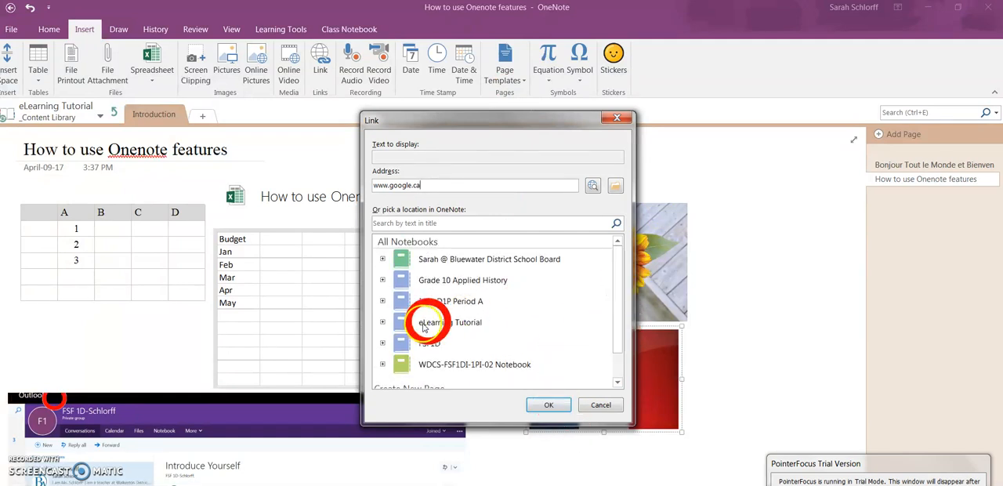
Browse the eLearning Tutorial notebook's _Content Library and pick the "How to use Onenote features" page as the link target.
click(382, 343)
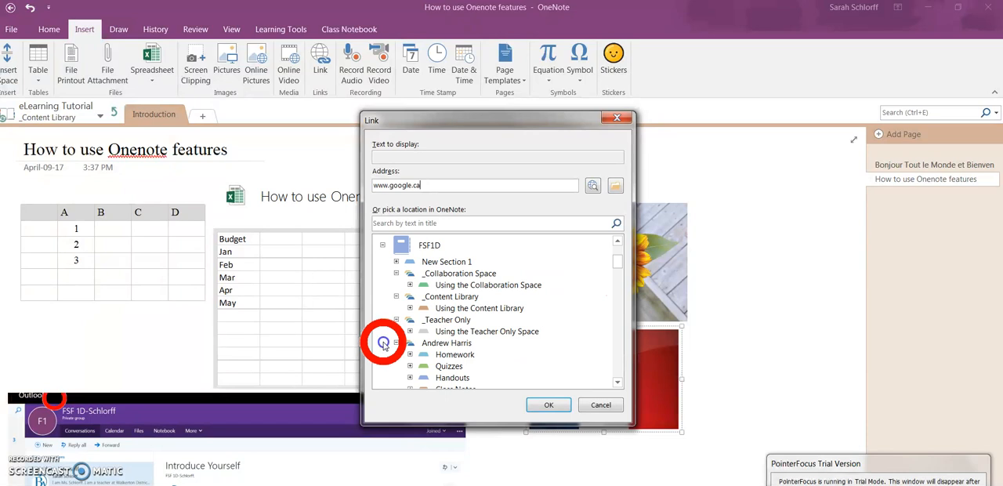
click(383, 246)
click(383, 288)
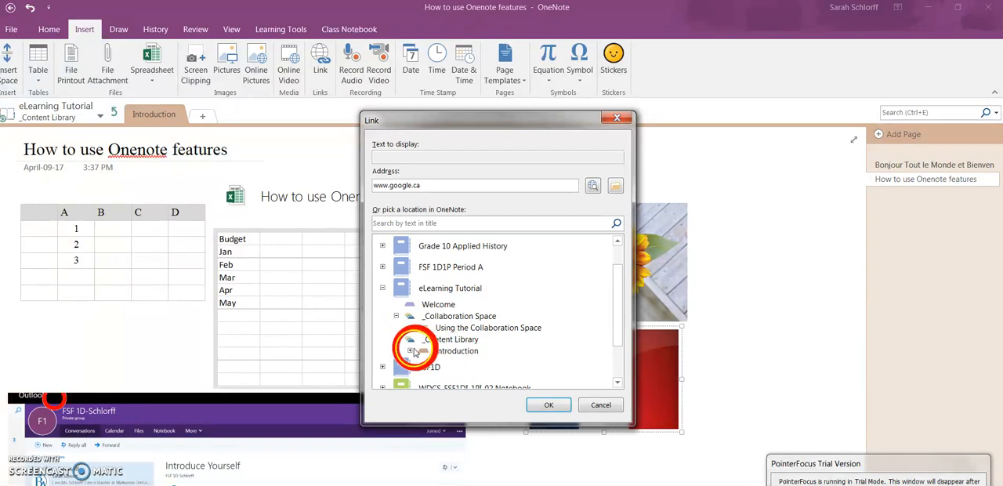
click(410, 350)
scroll(618, 304, down, 1)
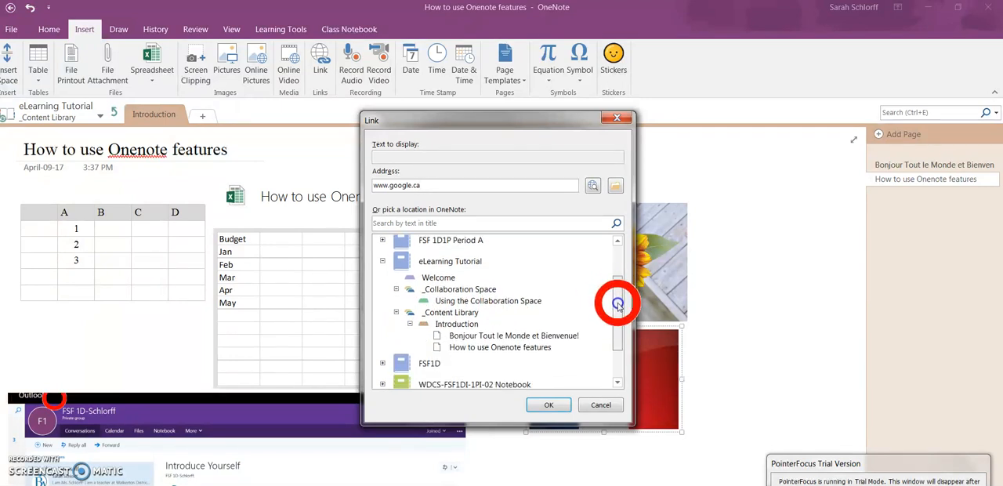
click(461, 348)
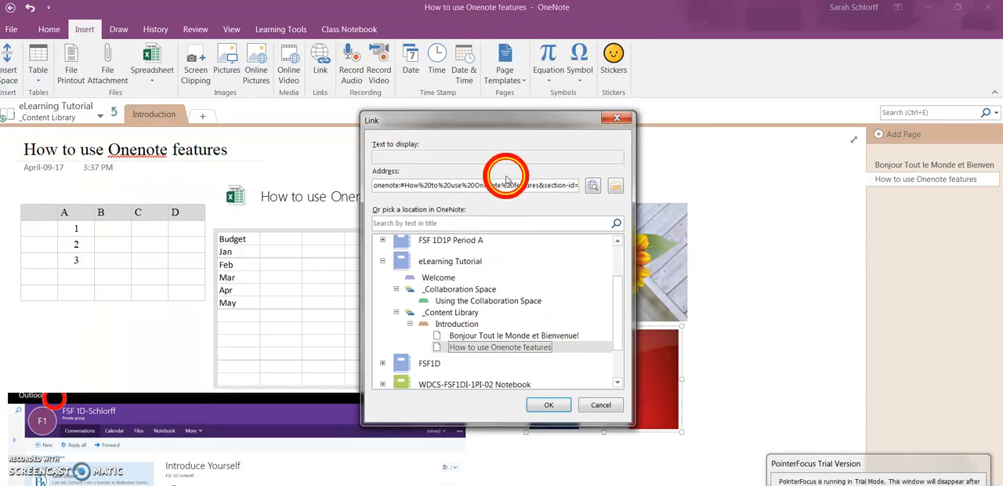
drag(615, 305, 616, 253)
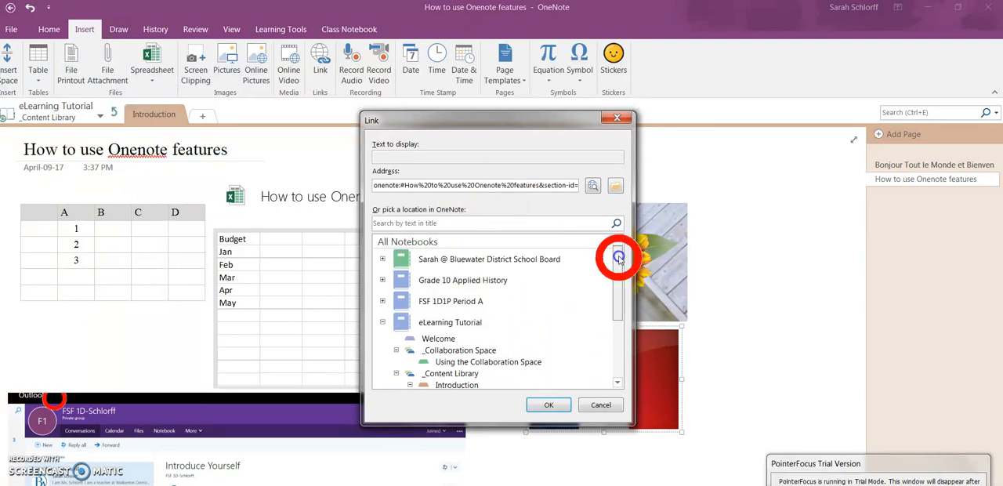
triple_click(405, 184)
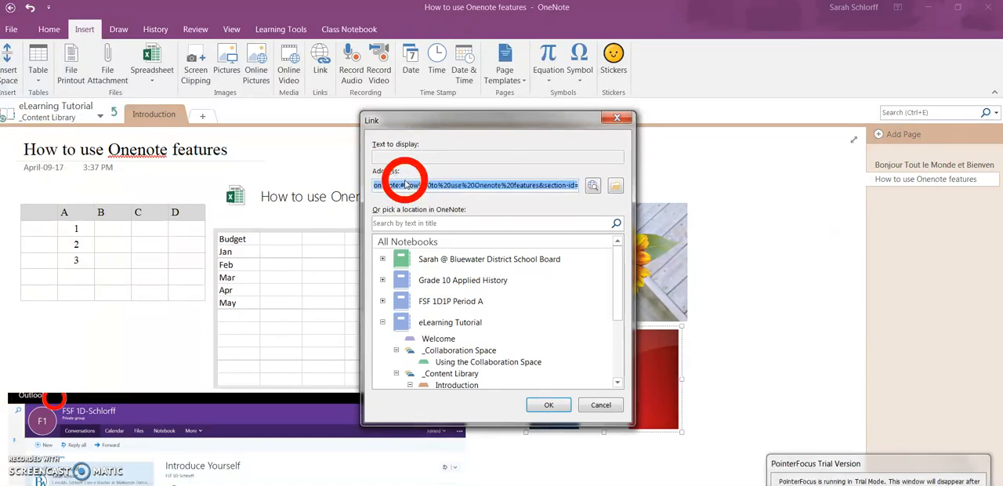
key(Delete)
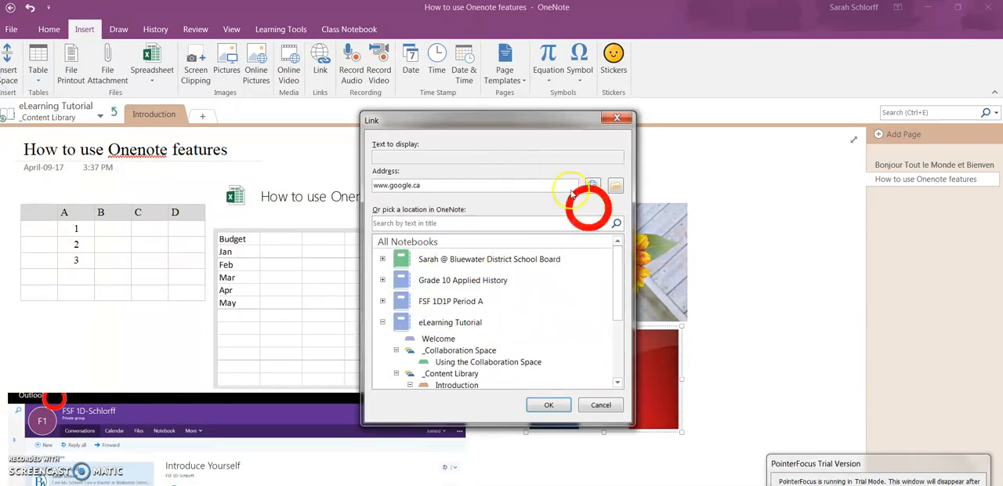
click(552, 405)
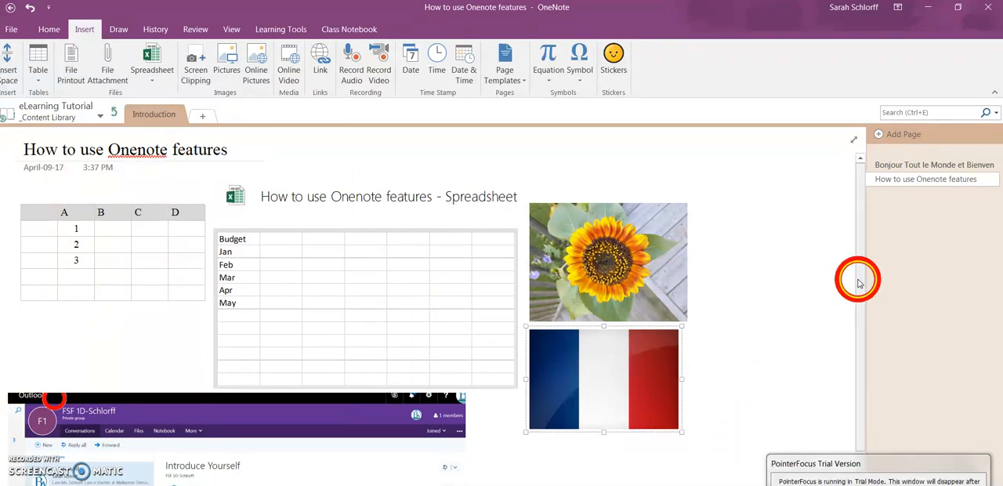
Nudge the French flag picture slightly to the right beneath the sunflower picture.
scroll(860, 290, down, 2)
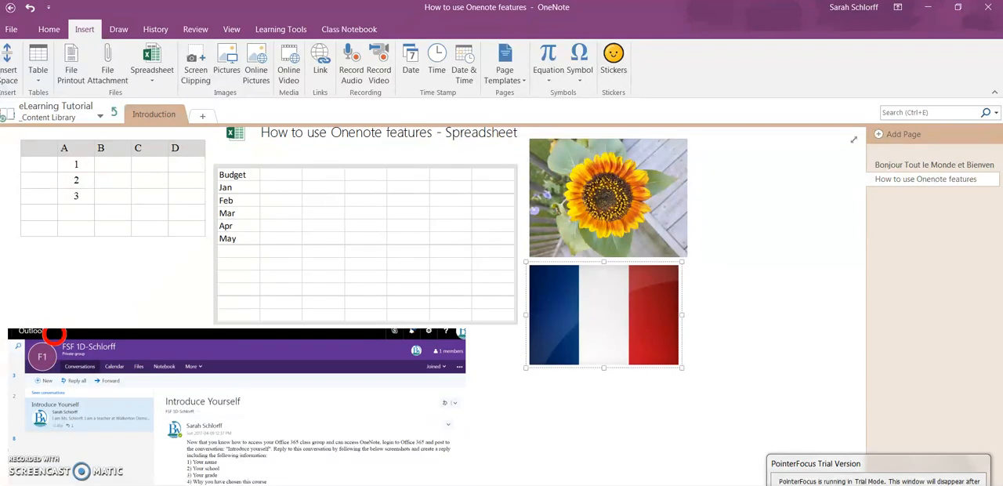
click(722, 391)
drag(582, 274, 594, 293)
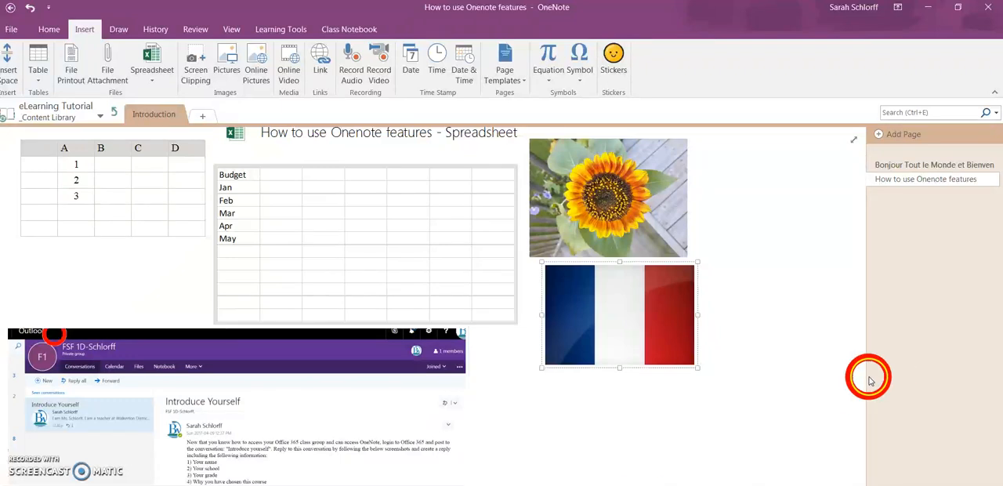
Check which link options are available for the French flag picture, without applying any.
drag(858, 384, 856, 239)
click(618, 384)
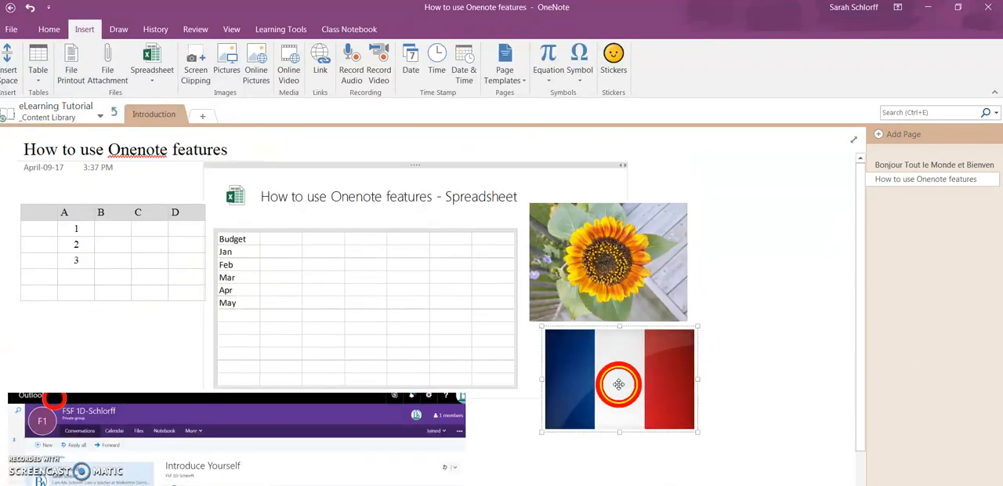
right_click(618, 384)
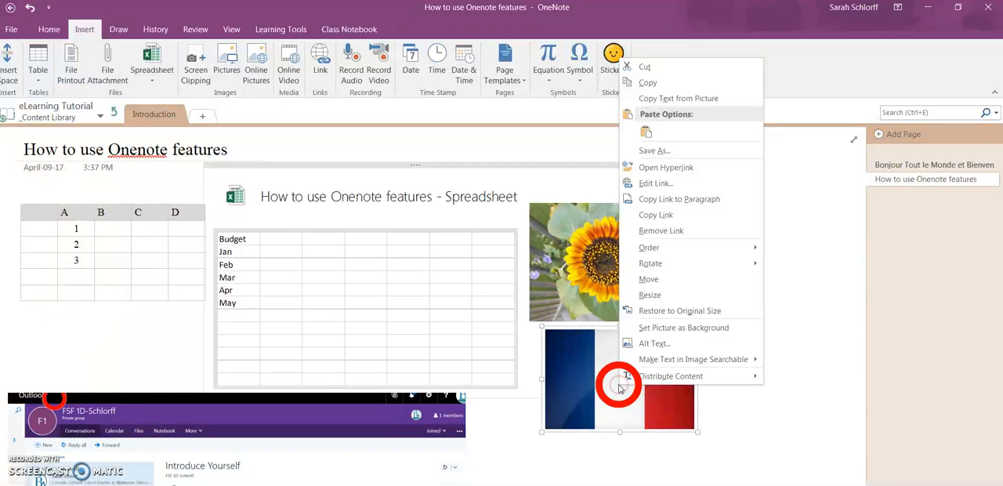
click(807, 419)
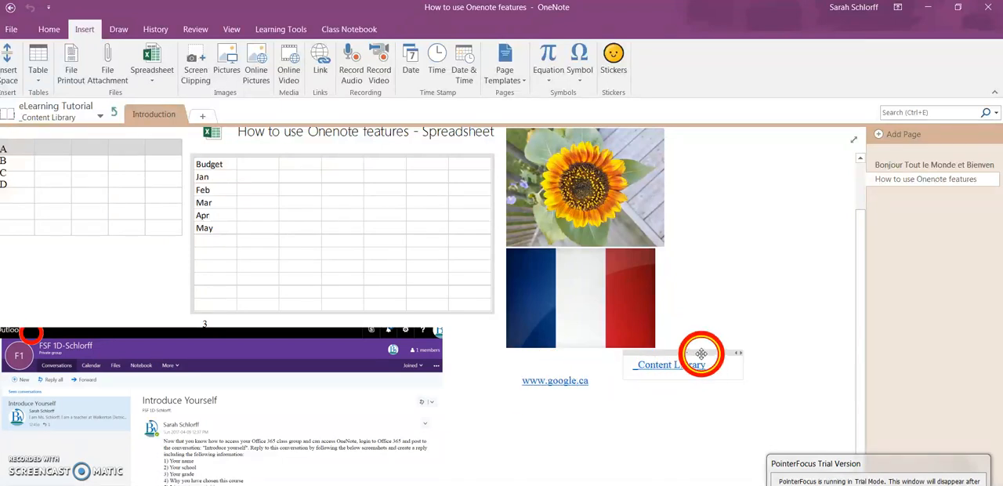
Delete the _Content Library link below the French flag and insert a link to the eLearning Tutorial notebook's _Collaboration Space instead.
right_click(701, 353)
click(729, 425)
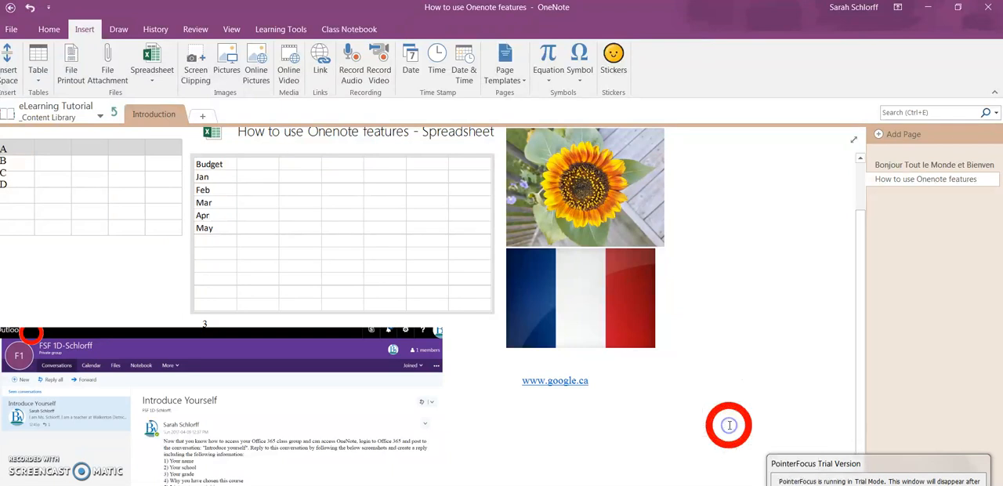
click(326, 70)
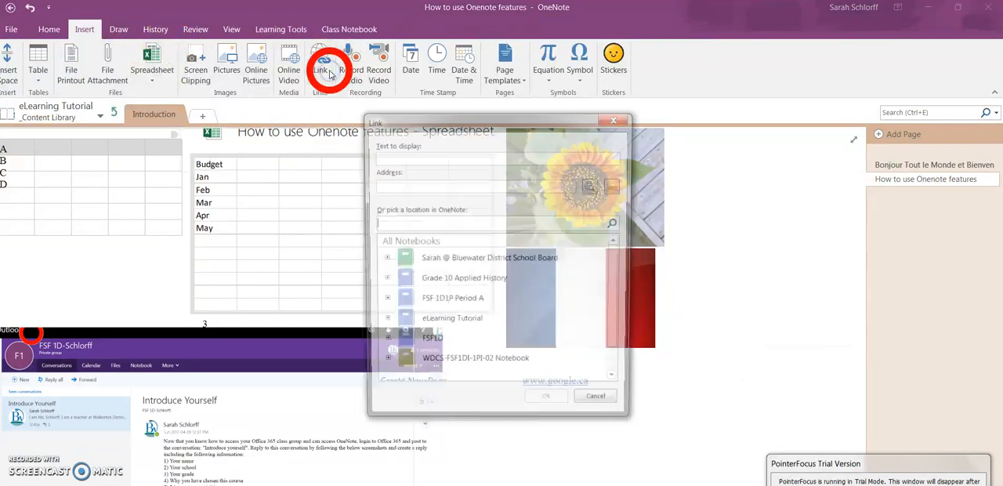
click(382, 322)
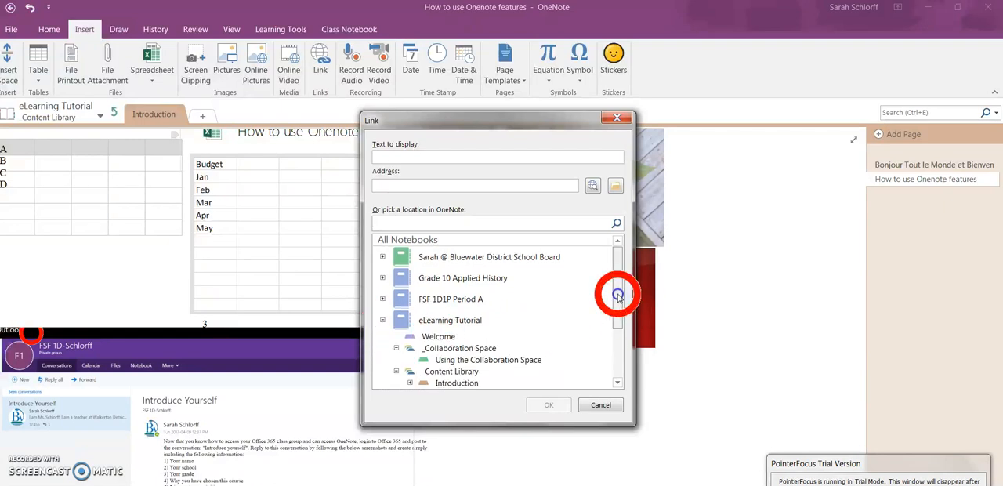
drag(618, 296, 612, 305)
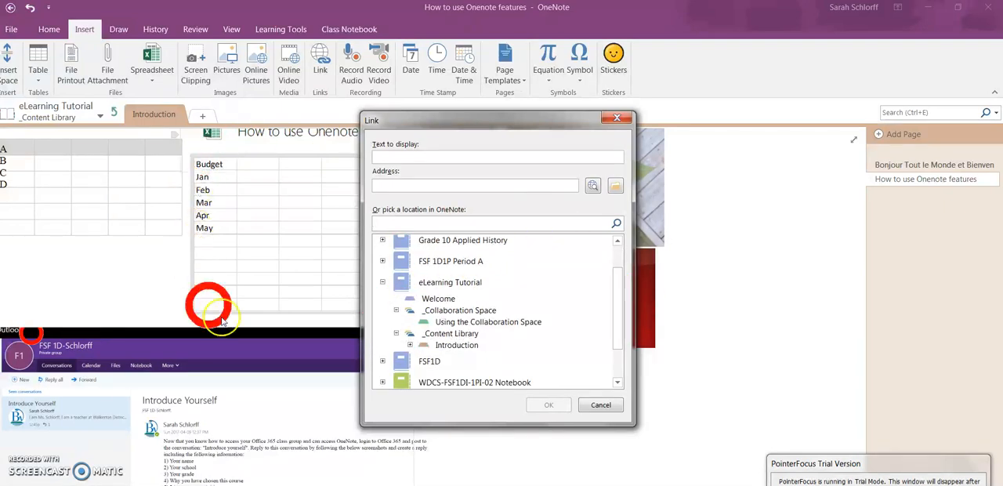
click(450, 312)
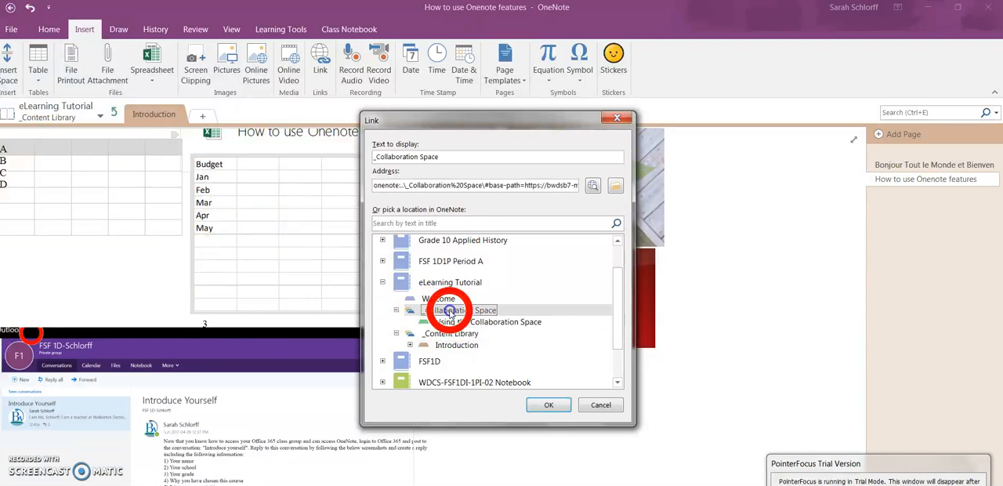
click(543, 404)
Follow the _Collaboration Space link to test it and return to the "How to use Onenote features" page in the _Content Library.
click(679, 366)
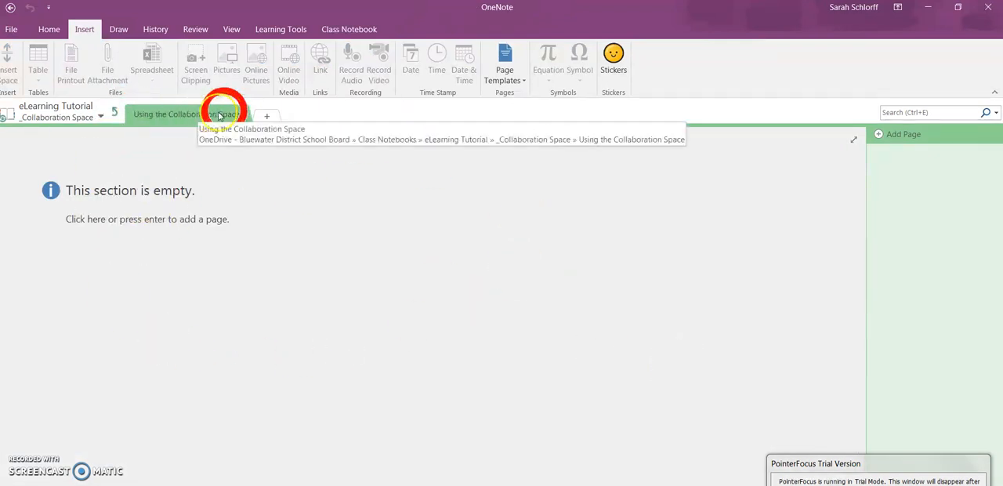
click(114, 114)
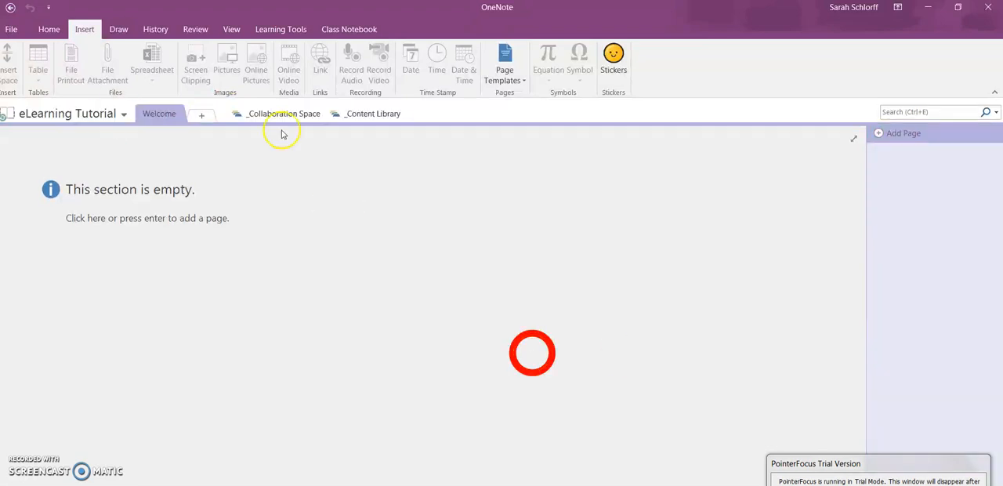
click(392, 116)
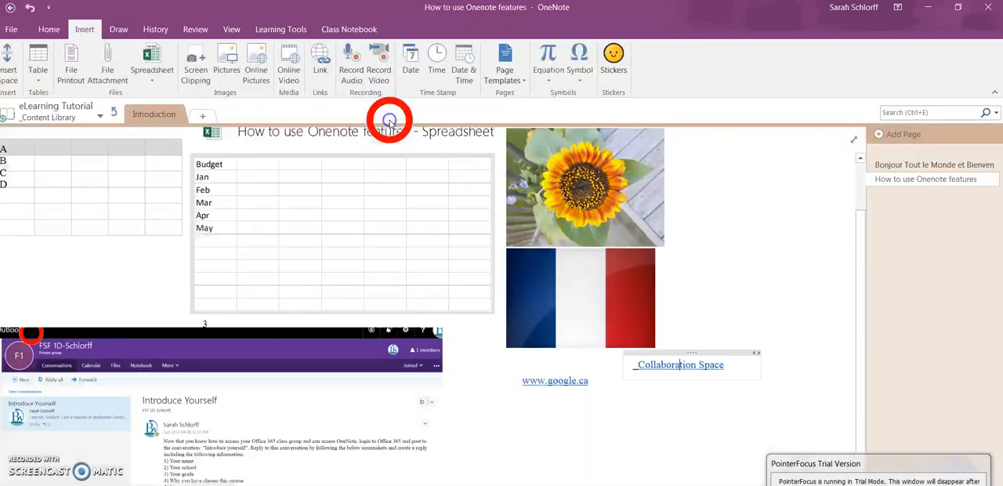
click(892, 185)
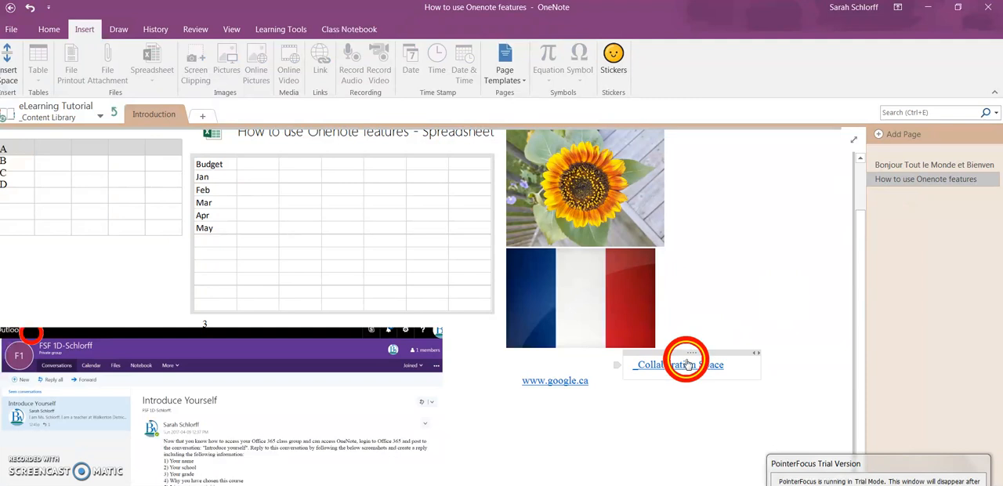
drag(692, 354, 552, 401)
click(692, 397)
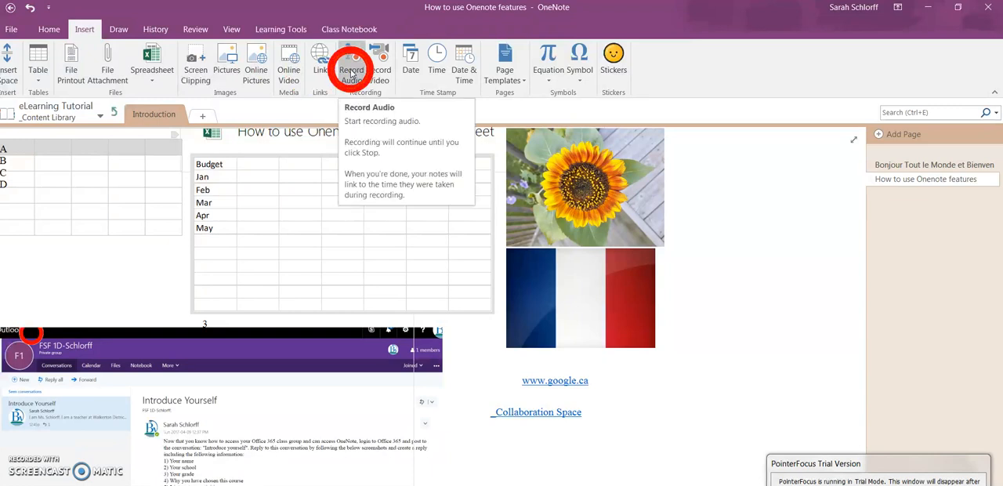
Record a short audio clip on the page and move it beside the sunflower picture on its right.
click(352, 73)
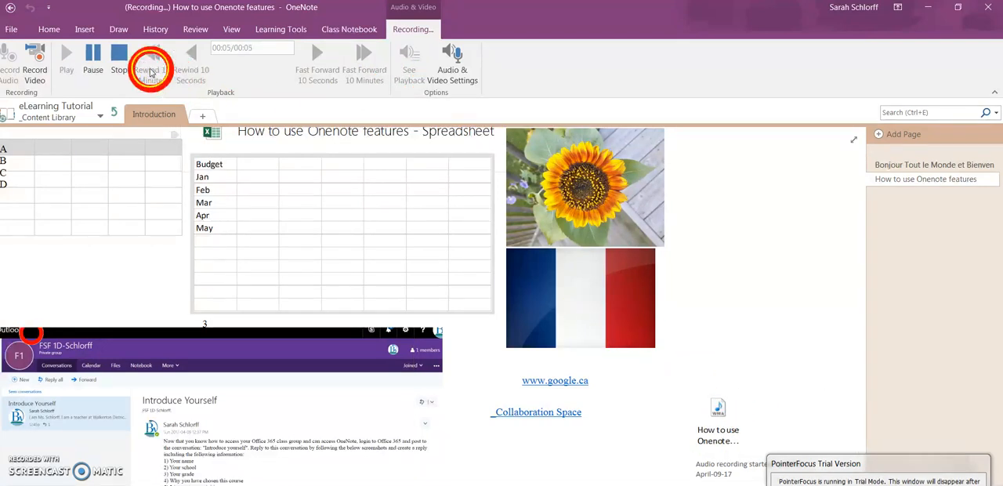
click(118, 57)
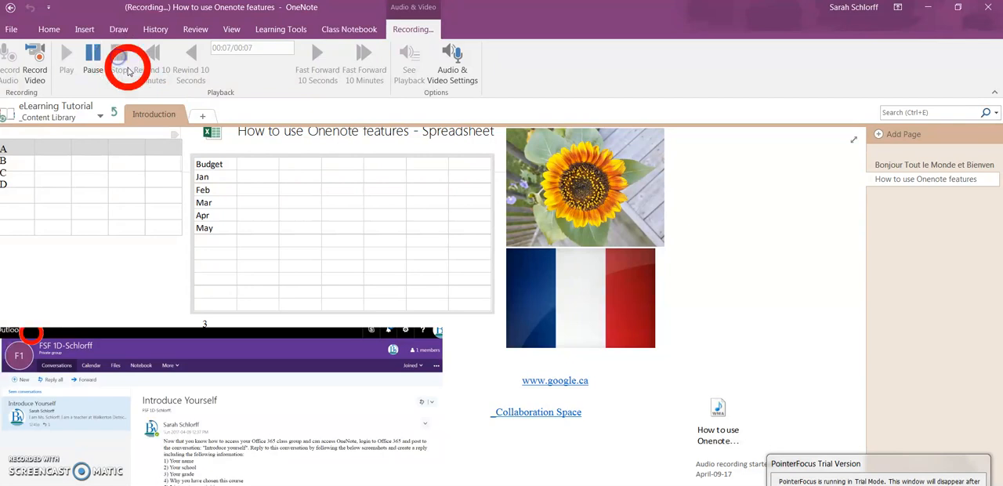
drag(727, 381, 712, 156)
click(724, 396)
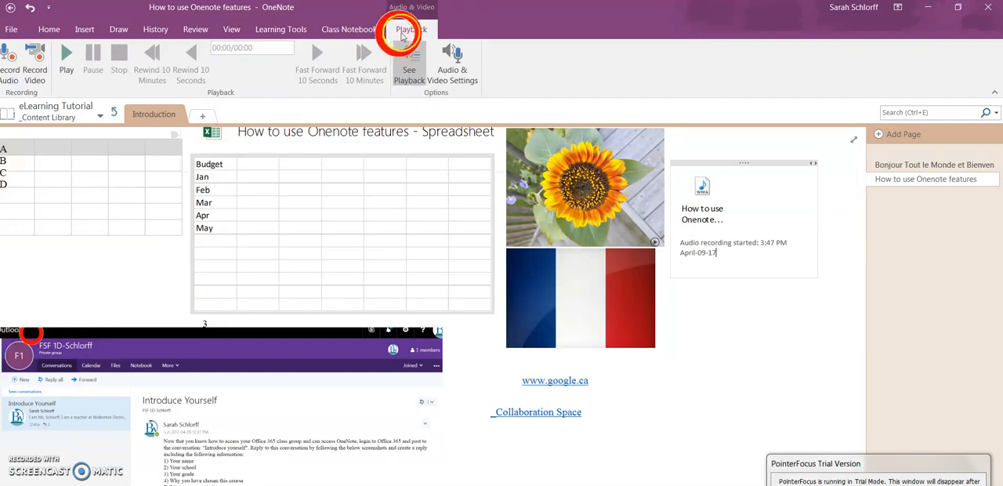
Record a short webcam video in the empty area below the audio recording.
click(727, 348)
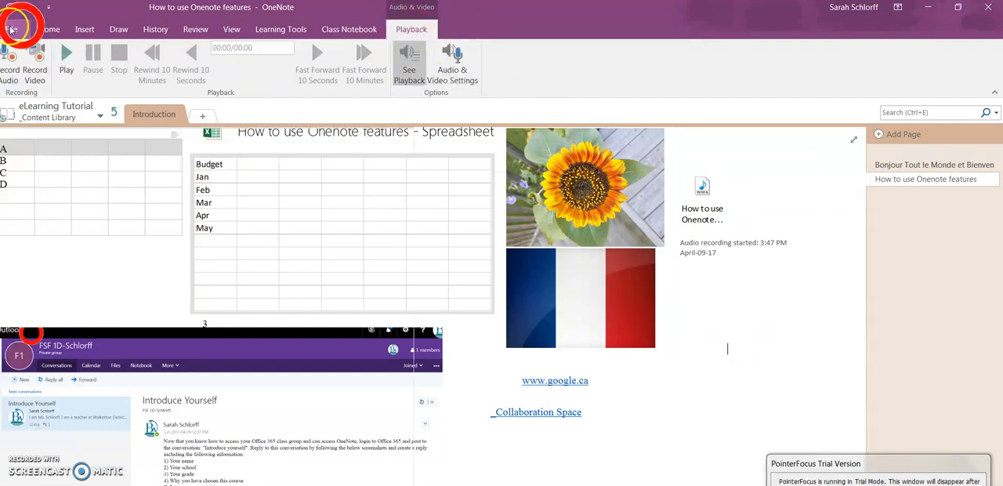
click(84, 29)
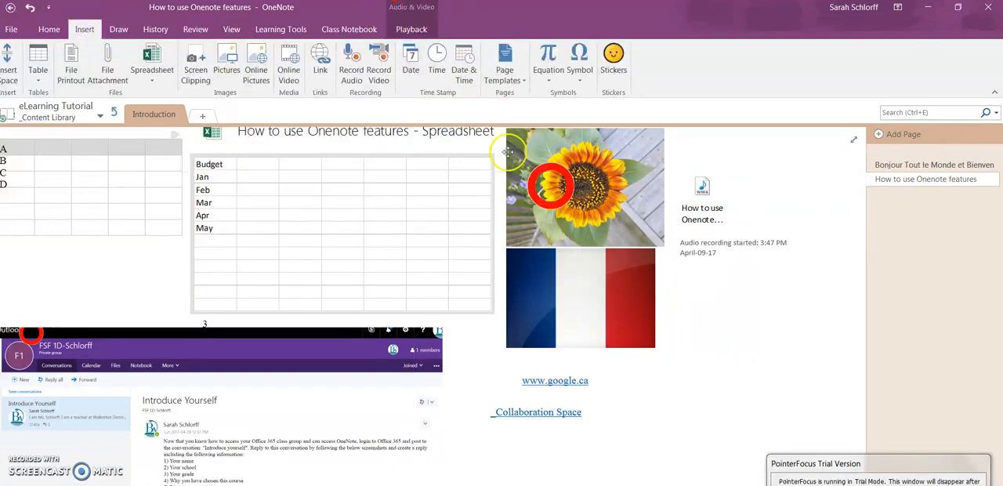
click(384, 71)
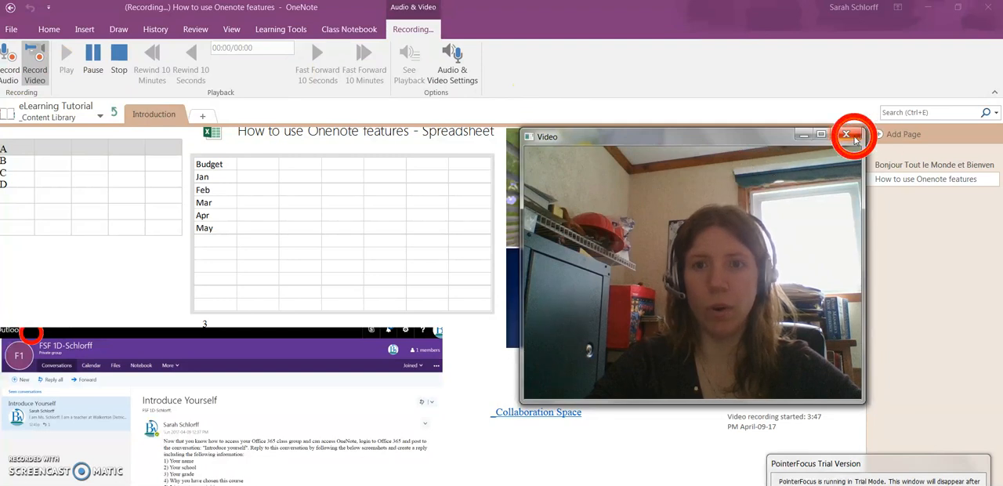
click(846, 135)
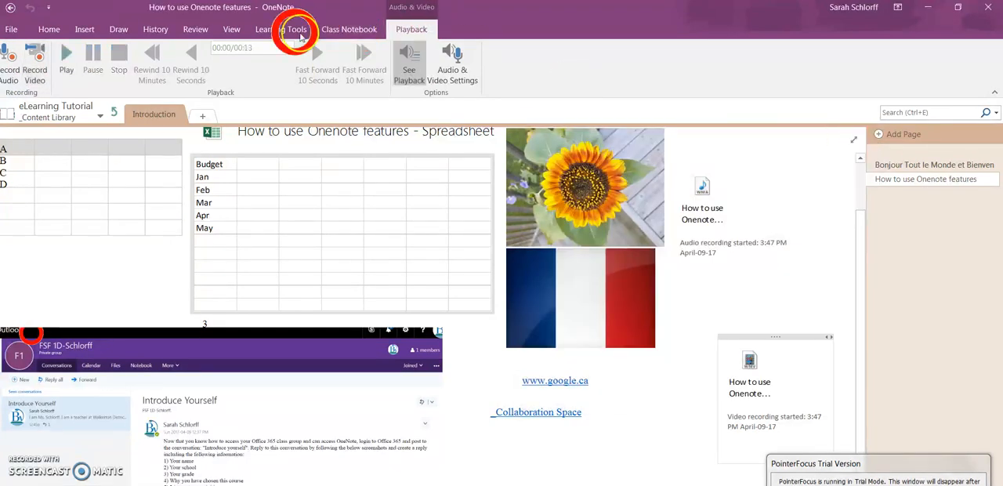
Move the video recording directly below the audio recording, beside the French flag picture, and play it back.
click(759, 369)
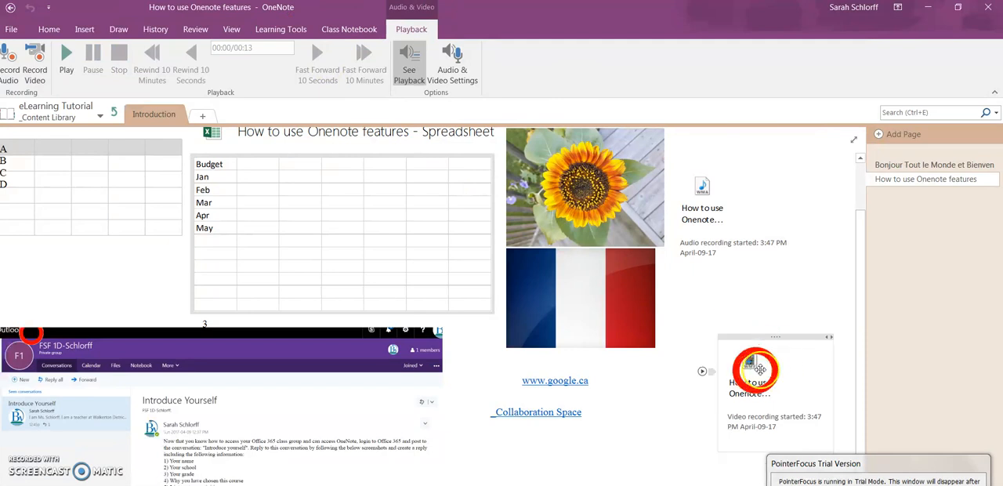
drag(776, 338, 722, 282)
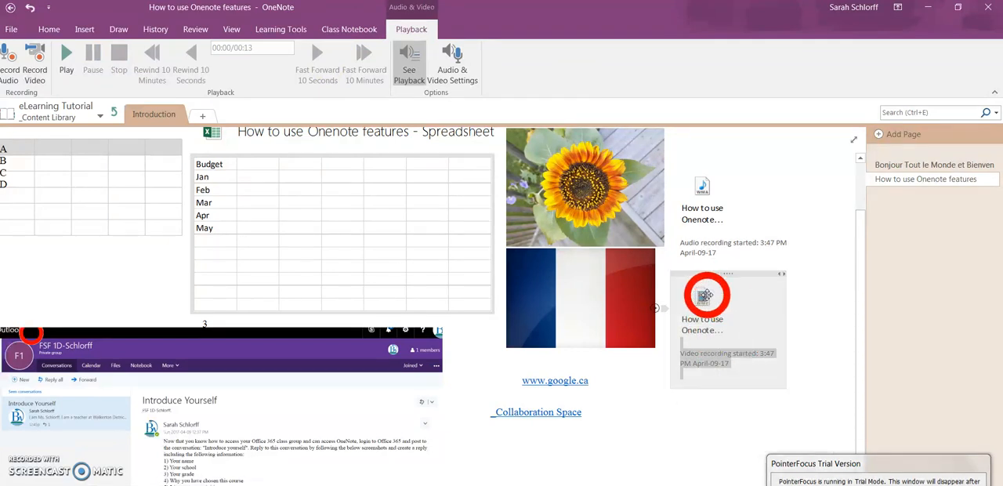
click(707, 294)
click(712, 278)
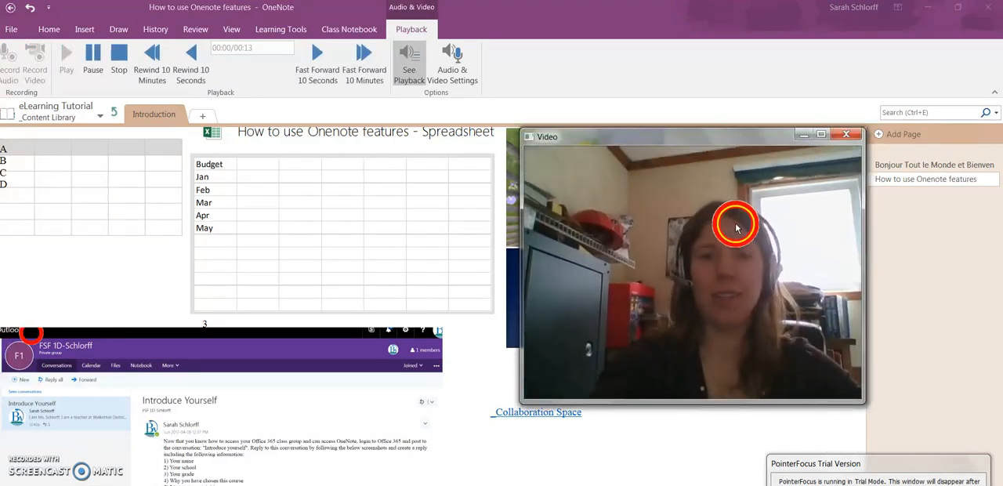
drag(719, 138, 635, 131)
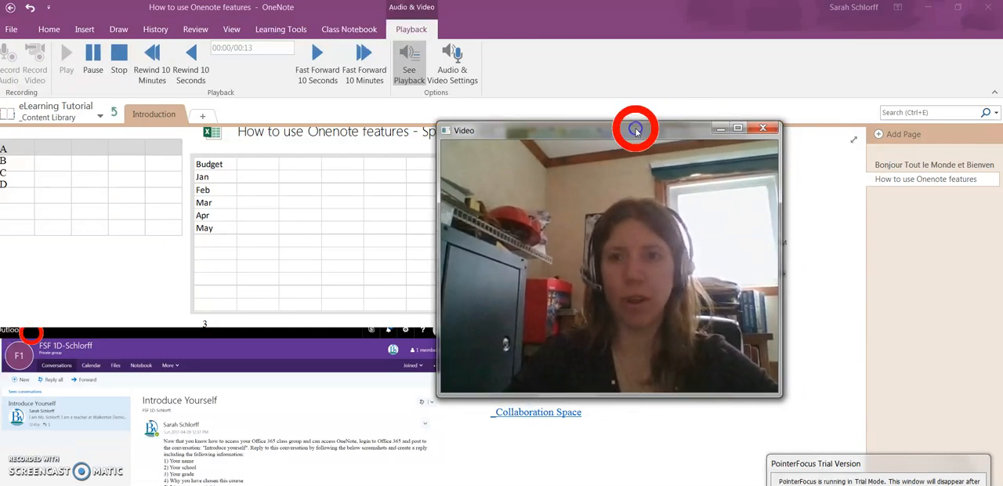
click(766, 129)
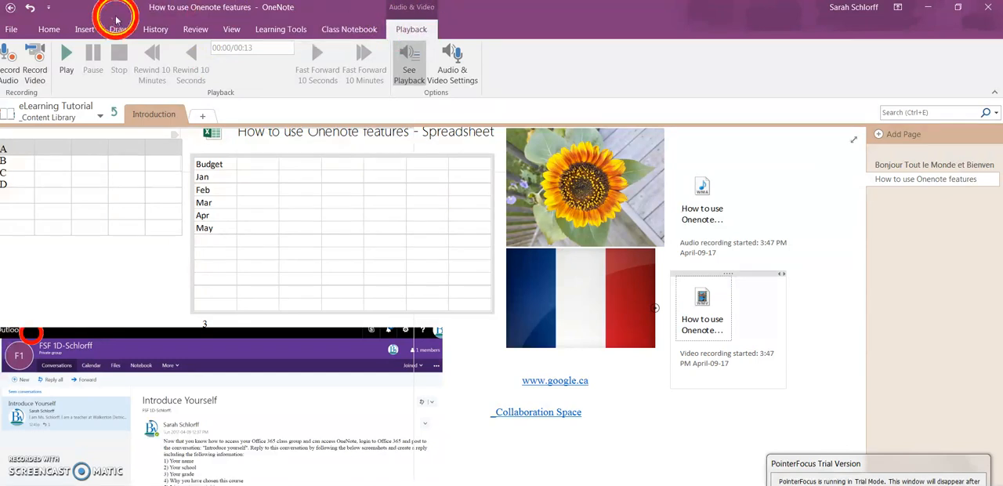
Draw a simple face with two eyes and a curved outline in thin black pen below the A–D table.
click(83, 29)
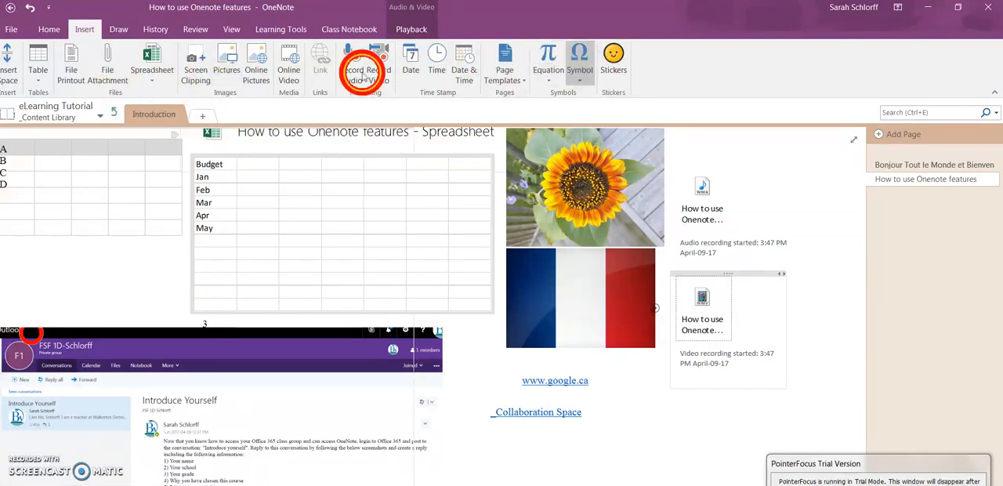
click(121, 29)
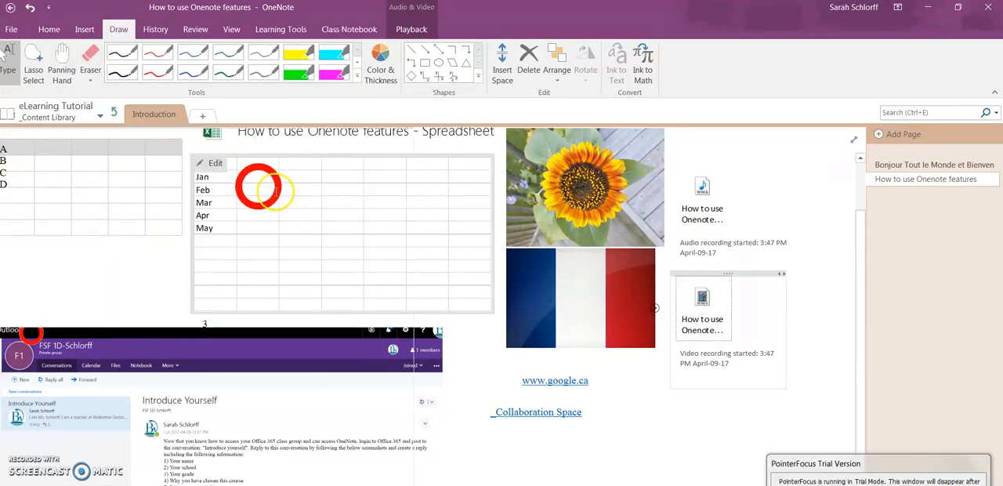
click(121, 56)
click(78, 266)
mouse_move(82, 253)
mouse_down()
mouse_move(101, 255)
mouse_move(85, 302)
mouse_move(128, 257)
mouse_up()
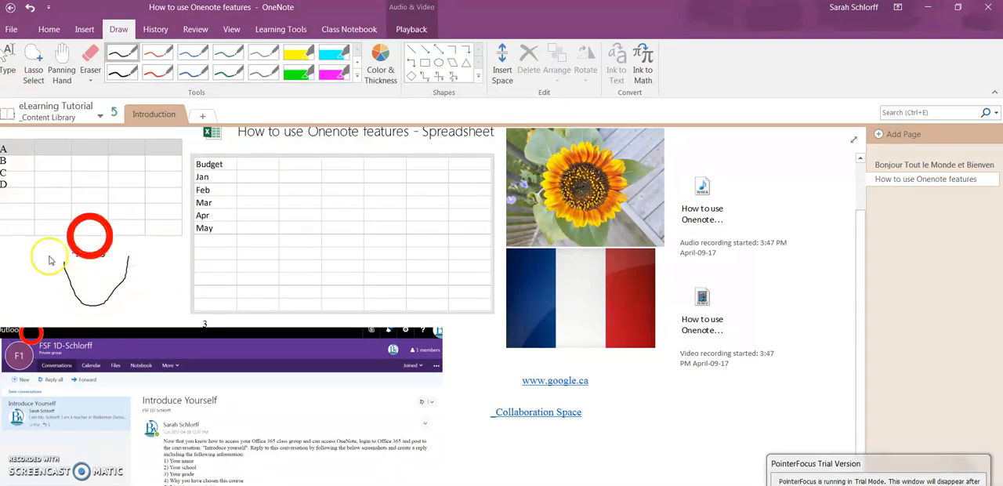
Highlight in yellow the audio recording's caption, May in the spreadsheet, and "Now that you know how to access your Office" in the clipping.
click(297, 55)
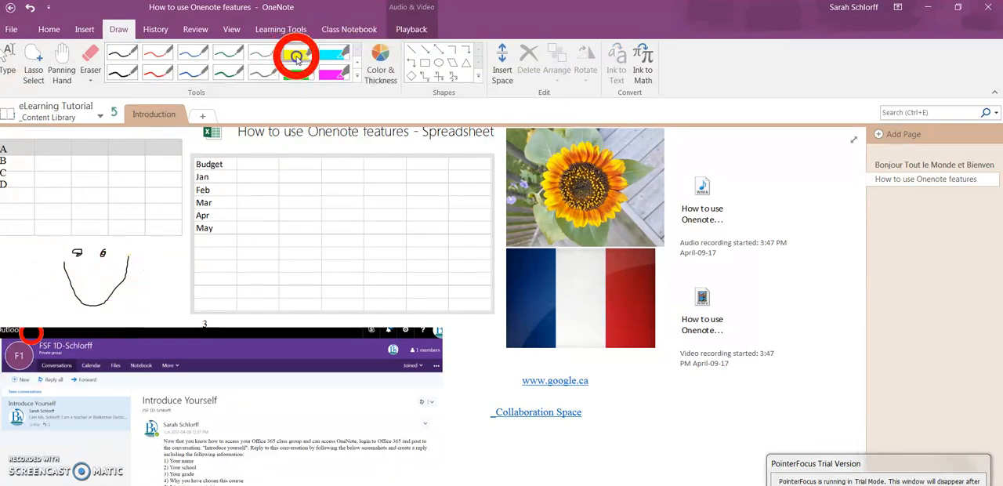
mouse_move(681, 235)
mouse_down()
mouse_move(787, 243)
mouse_move(696, 249)
mouse_move(715, 251)
mouse_up()
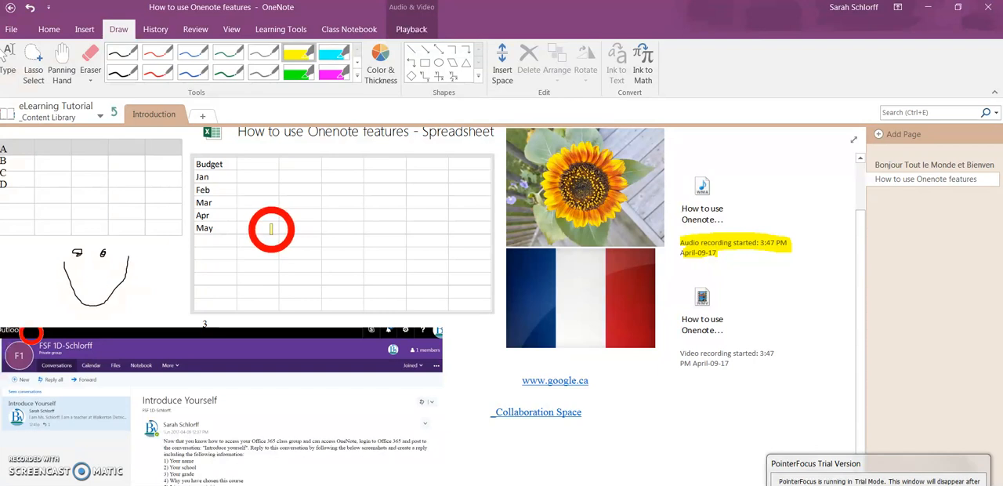
drag(196, 228, 251, 228)
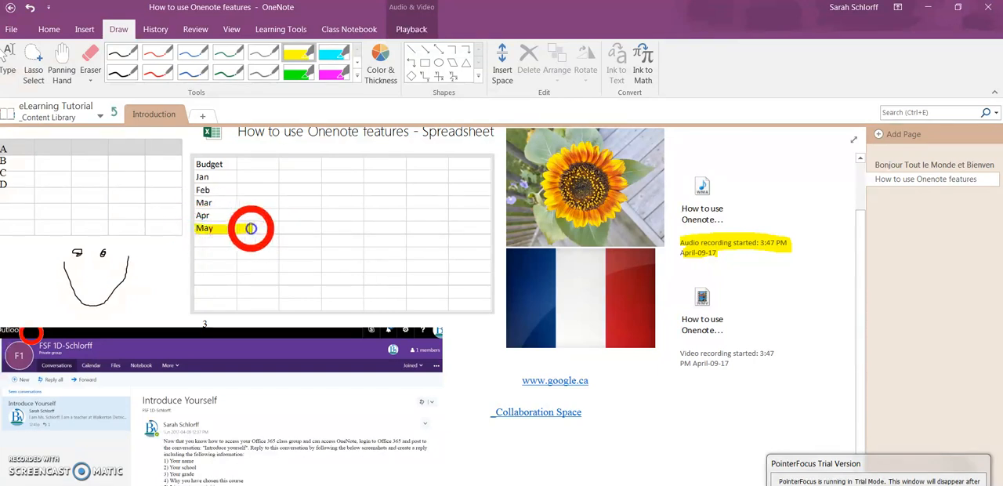
drag(163, 441, 248, 441)
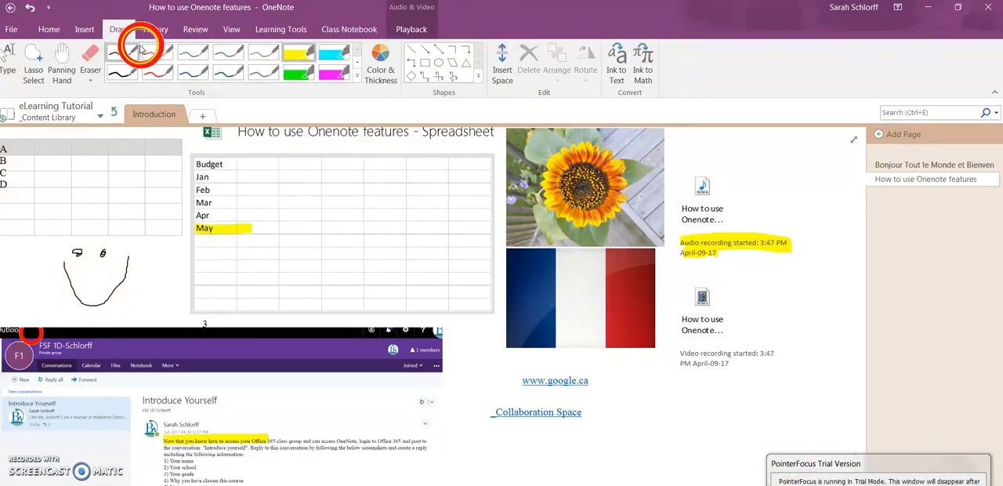
click(158, 35)
click(195, 33)
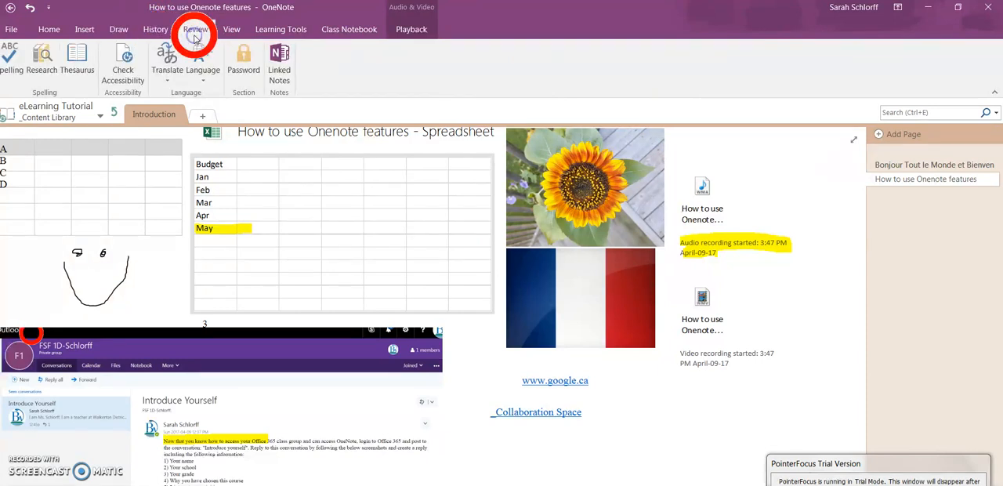
click(228, 33)
click(280, 32)
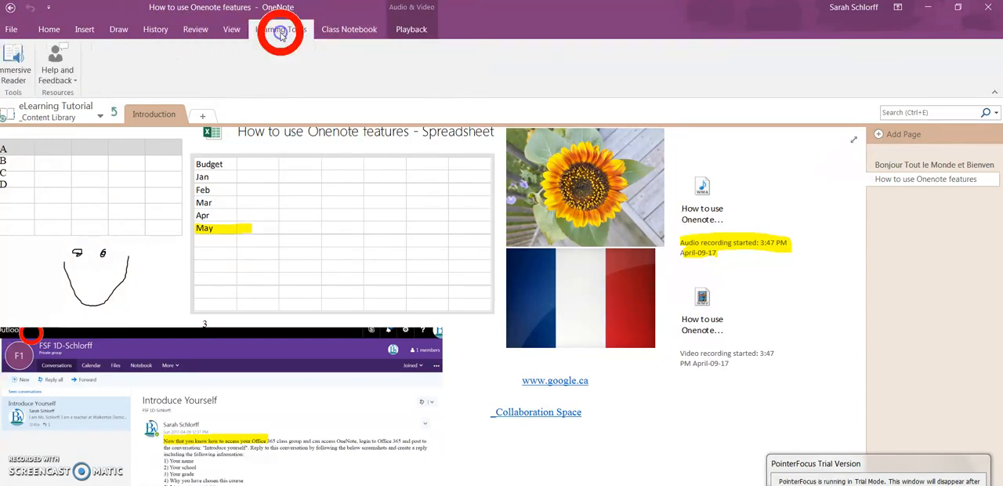
click(61, 29)
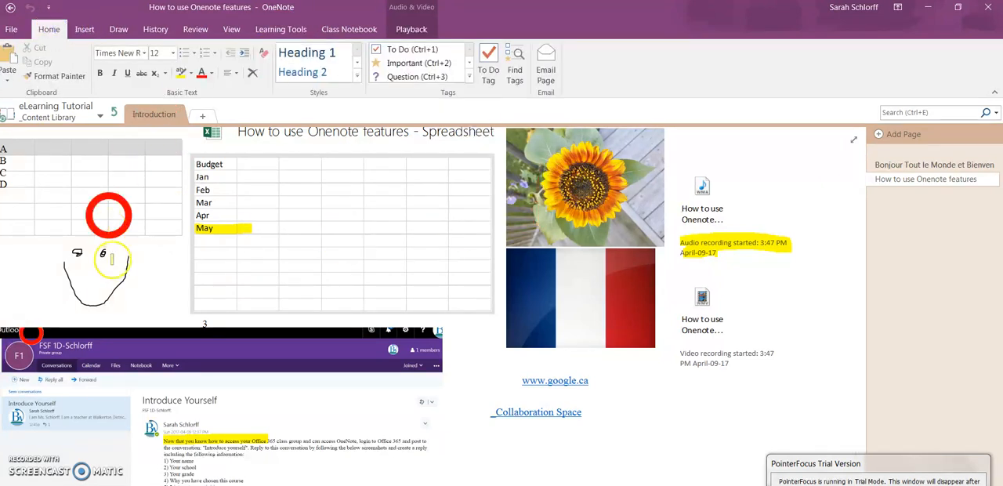
click(84, 29)
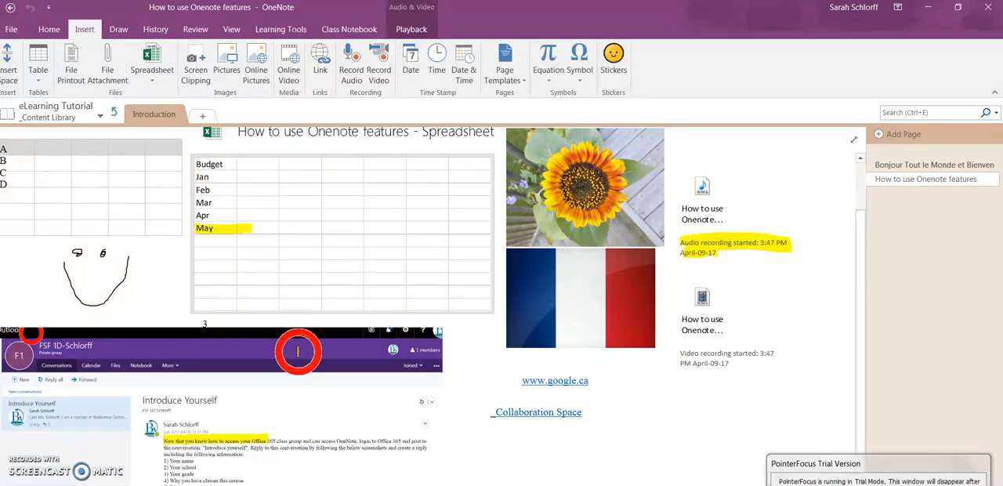